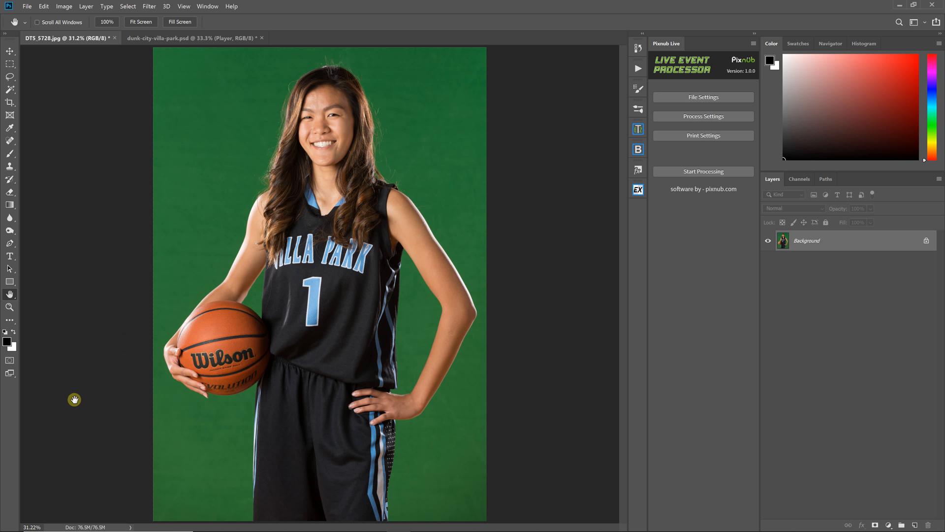
Show the EZ Green Screen 6 extension for working on the green-screen player photo
left_click(151, 8)
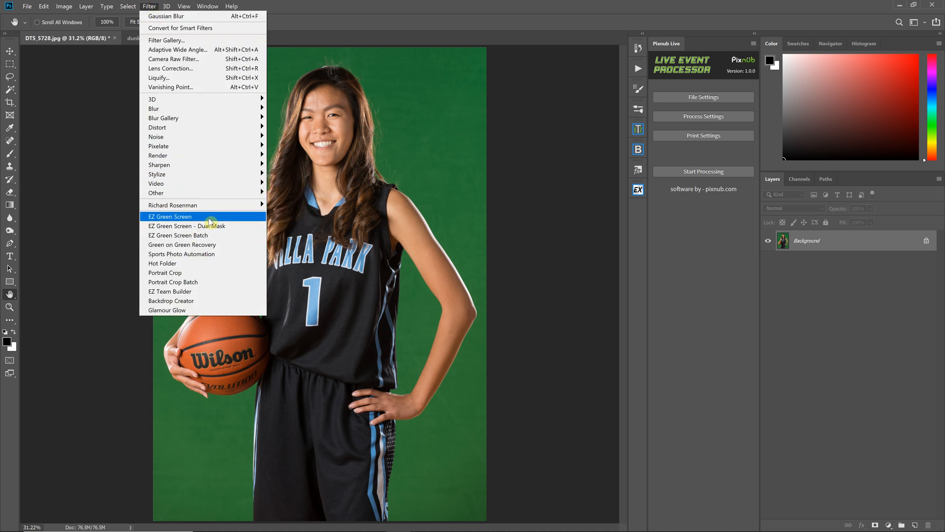
mouse_move(208, 6)
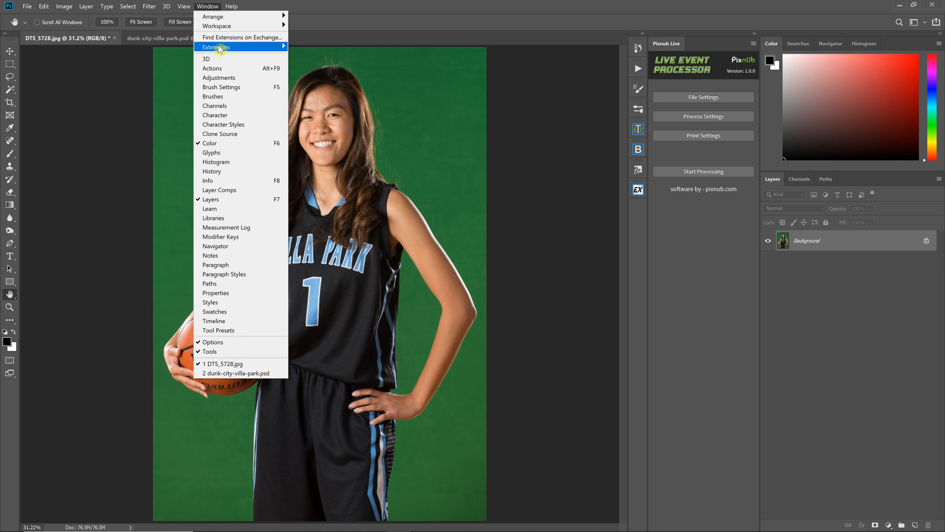
mouse_move(268, 48)
left_click(318, 48)
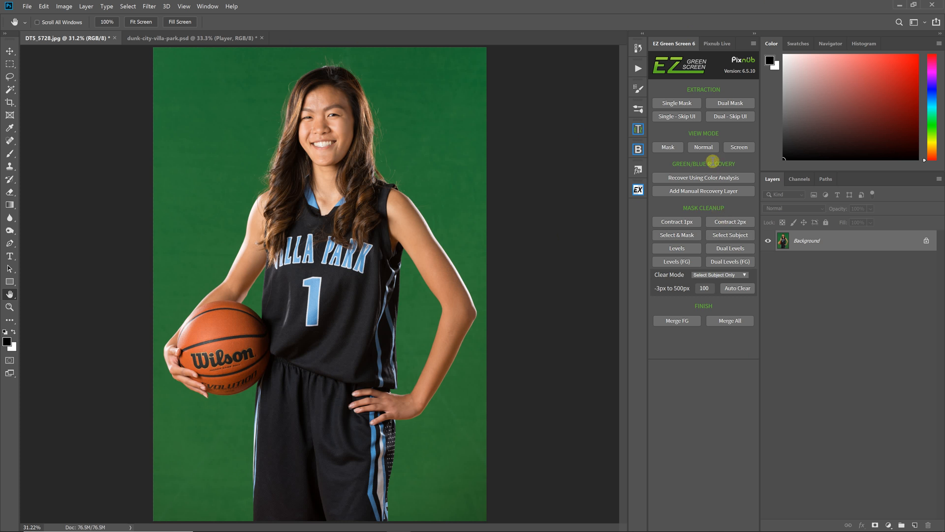
Extract the player using a single mask without the UI, contract the mask by 1 px, and merge all layers
left_click(678, 119)
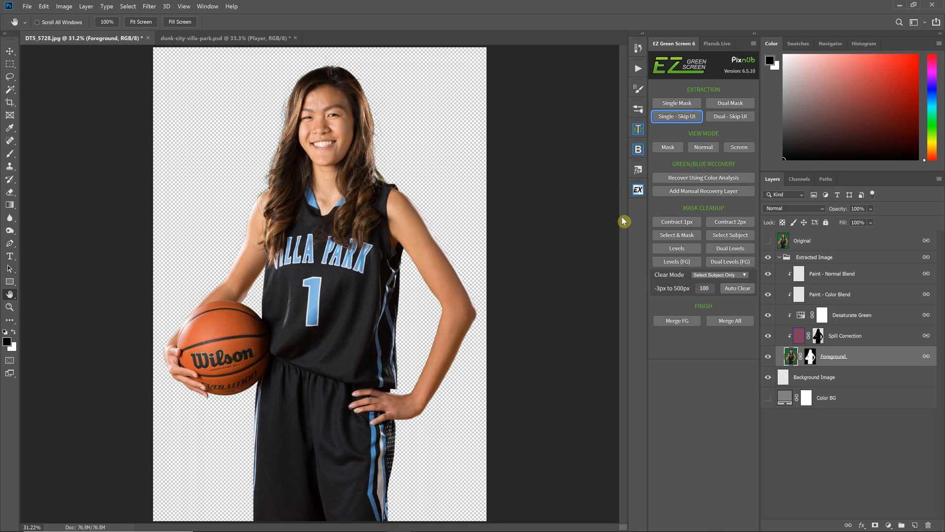
left_click(690, 222)
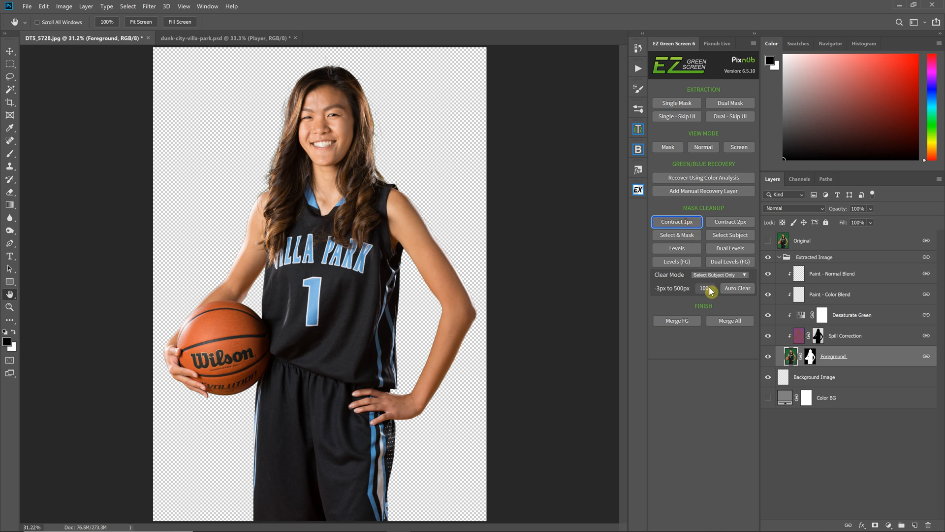
left_click(728, 321)
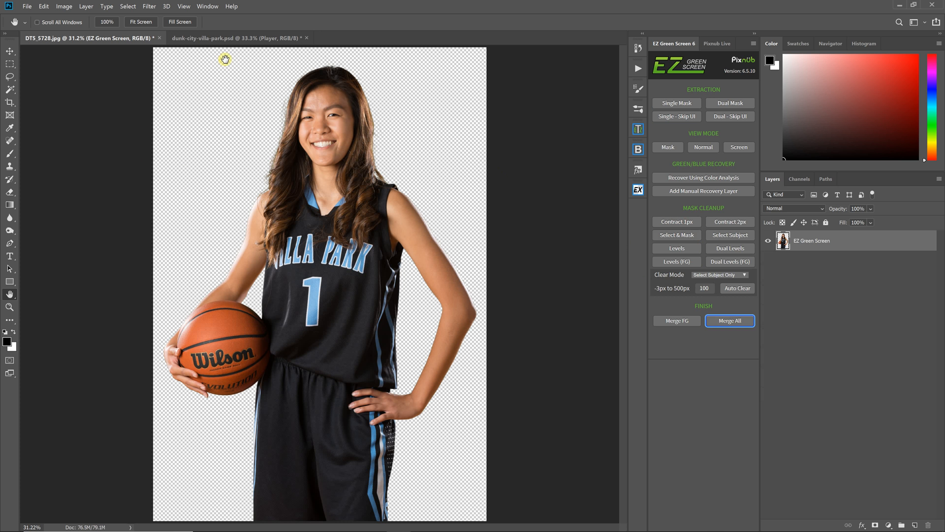
Copy the extracted player and paste it into dunk-city-villa-park.psd above the Player layer
left_click(229, 42)
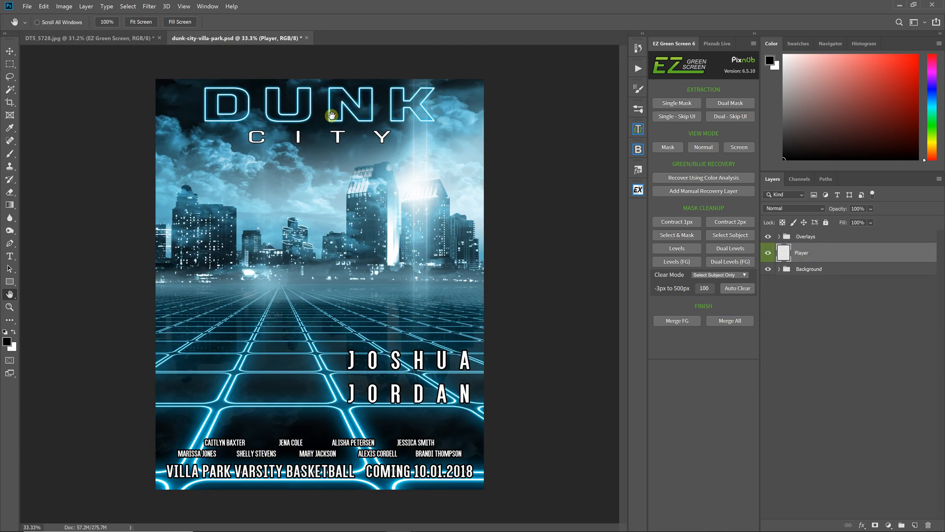
left_click(142, 38)
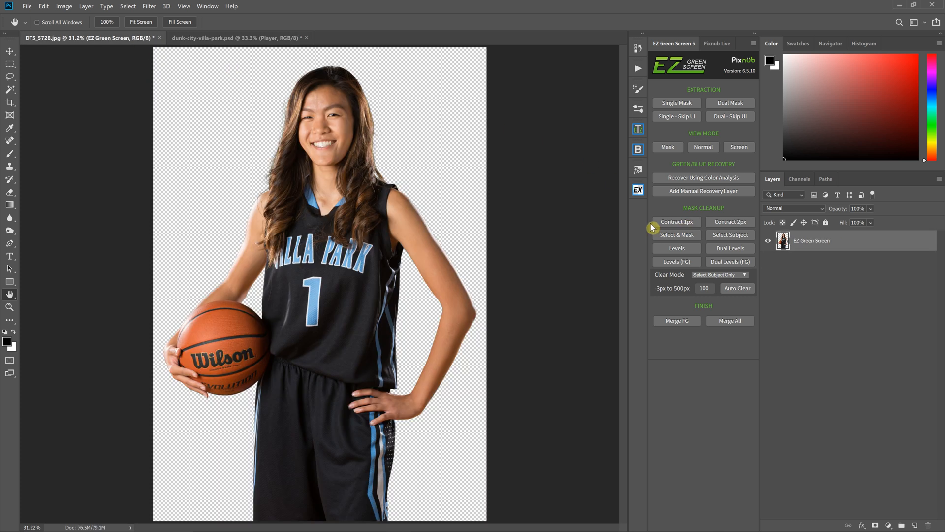
left_click(271, 39)
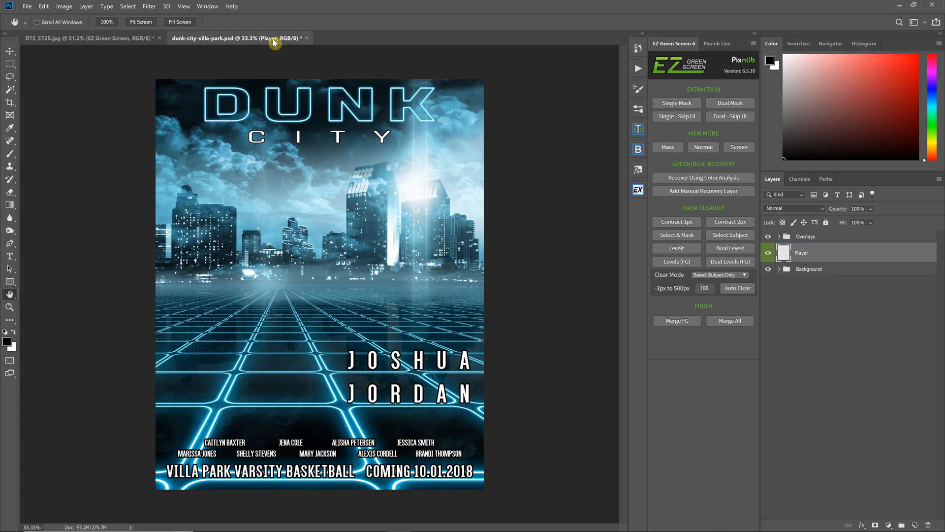
key("ctrl+v")
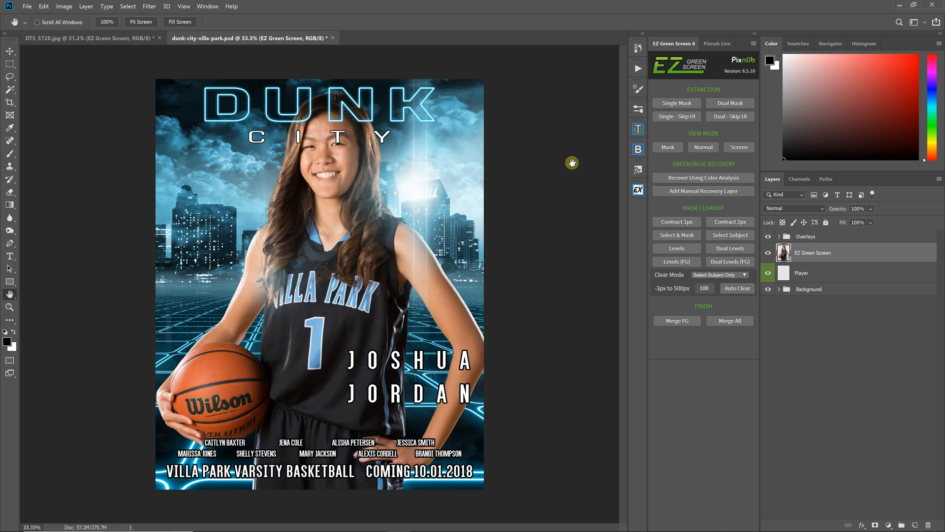
Scale down the pasted player proportionally and reposition the cutout on the Dunk City poster
key("ctrl+t")
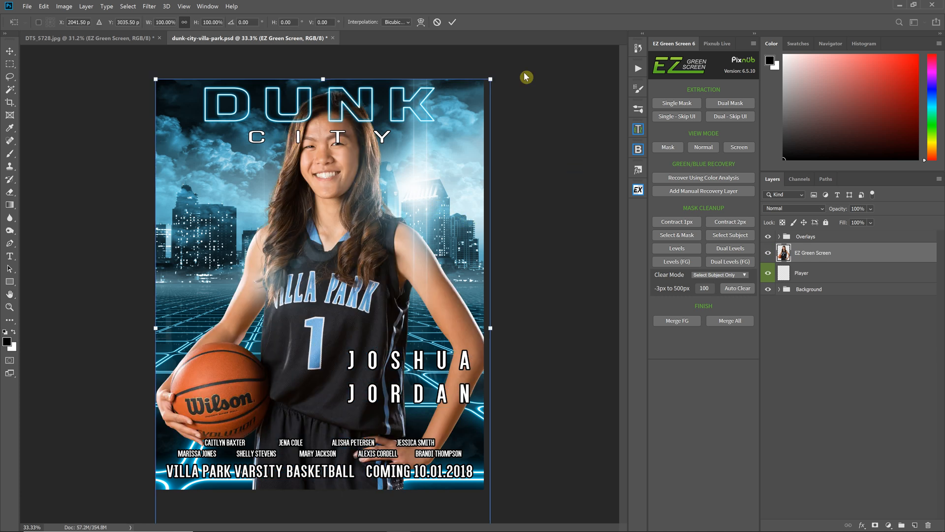
left_click_drag(489, 78, 407, 143)
left_click_drag(330, 395, 343, 336)
left_click(454, 22)
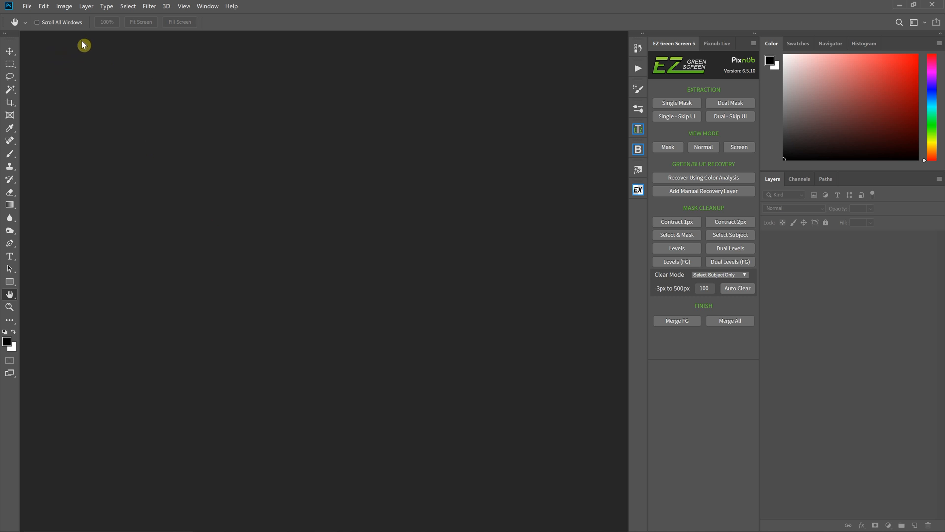
Run an Extractions Only batch in EZ Green Screen using Single Mask mode and the TIF Single Layer save format
left_click(148, 7)
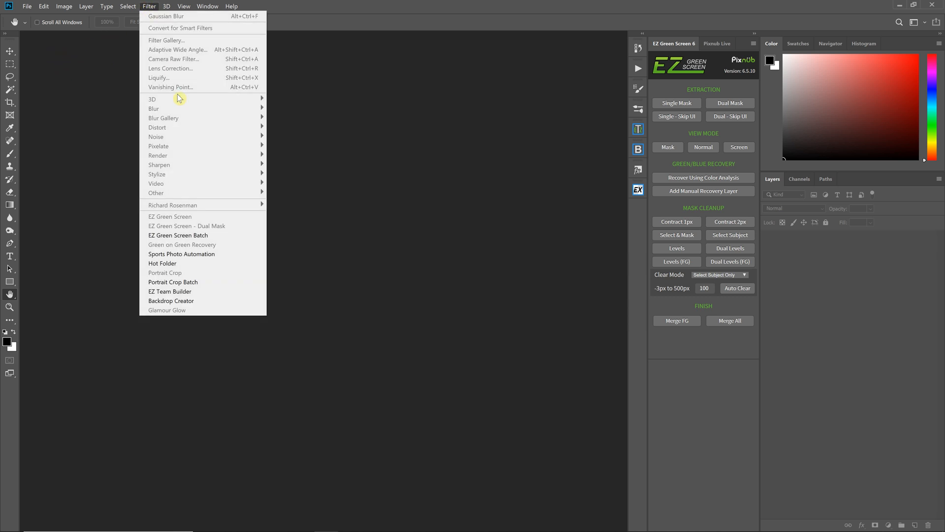
left_click(209, 235)
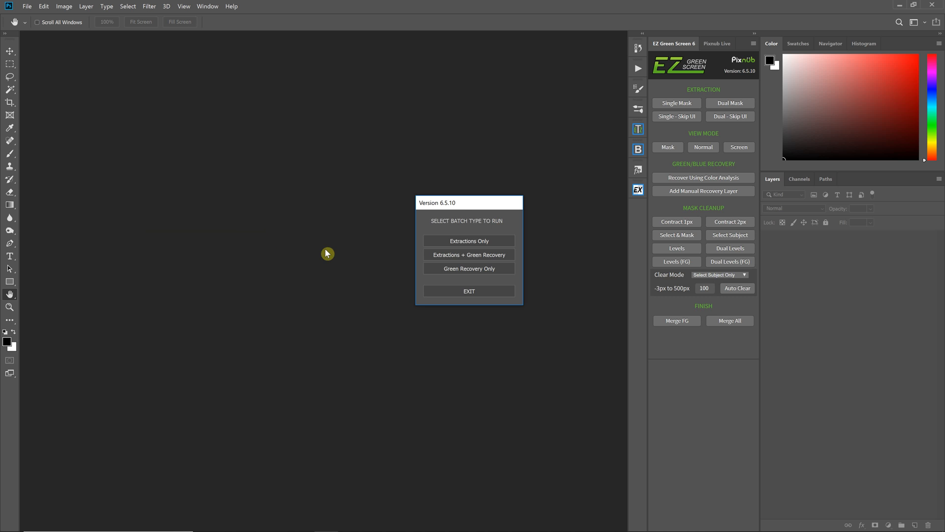
left_click(450, 243)
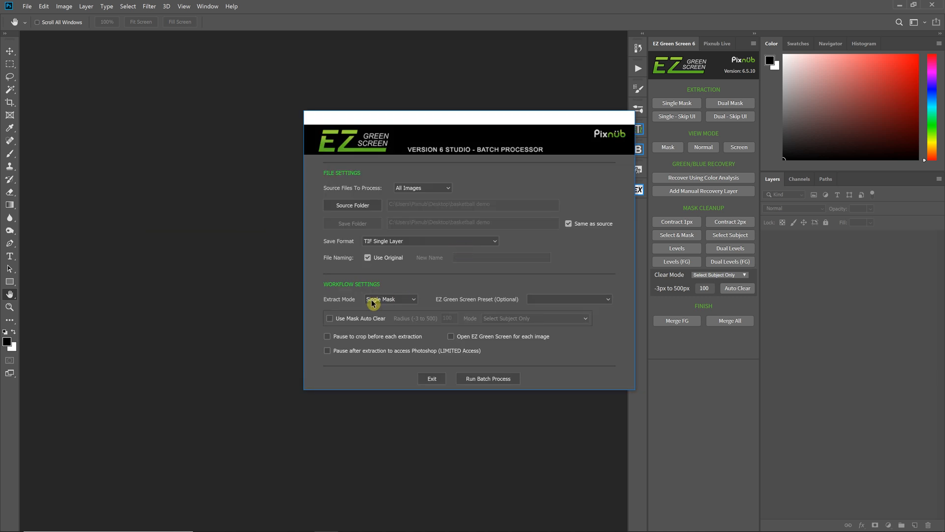
left_click(564, 300)
left_click(533, 309)
left_click(488, 380)
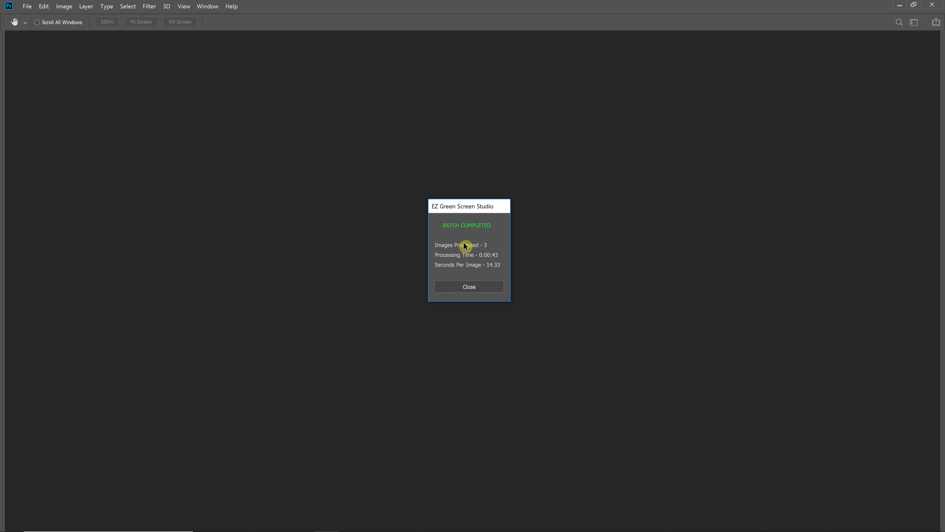
left_click(501, 290)
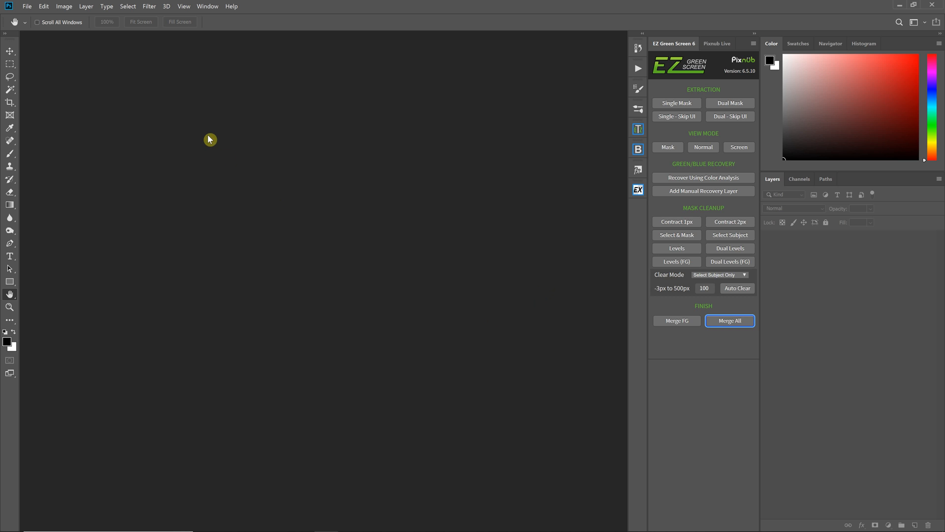
Open IMG_5728.tif, IMG_5775.tif and IMG_5785.tif from the EZ Green Screen Batch folder and inspect each extraction
left_click(30, 6)
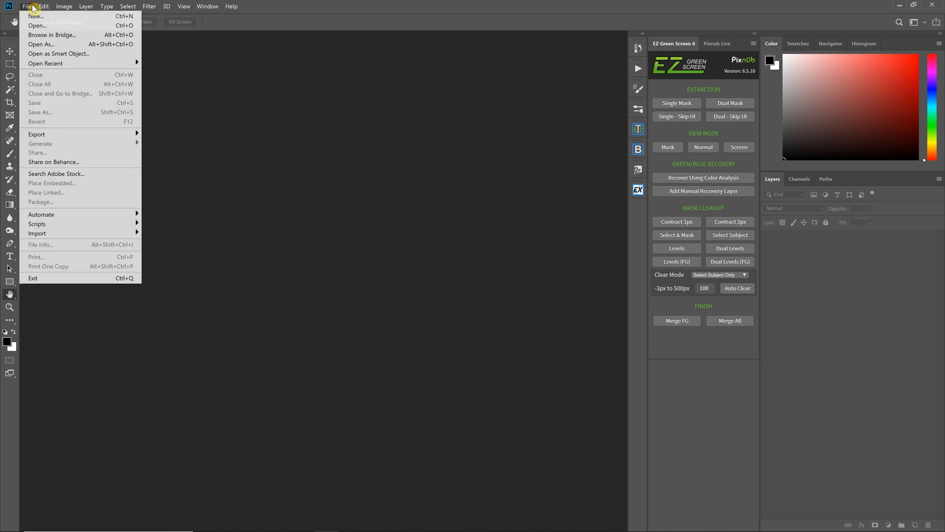
left_click(36, 26)
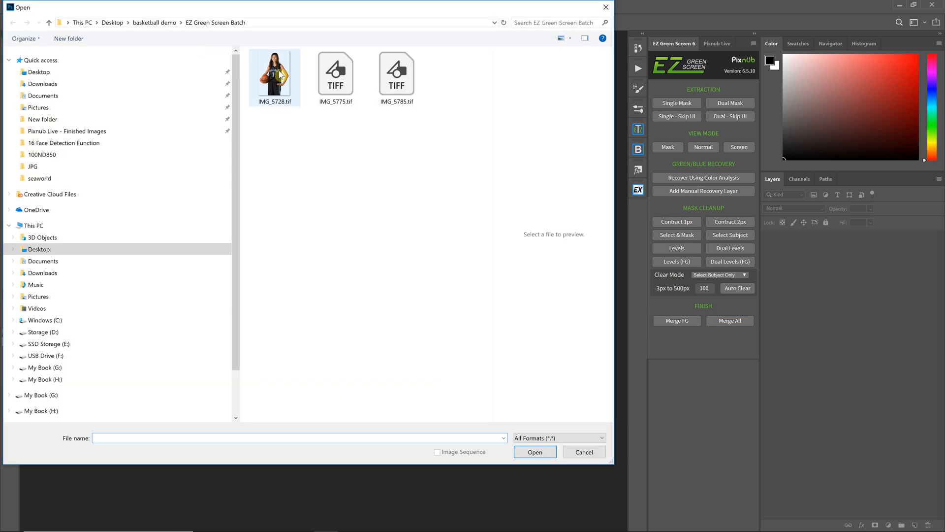
left_click(278, 76)
left_click(415, 88, "shift")
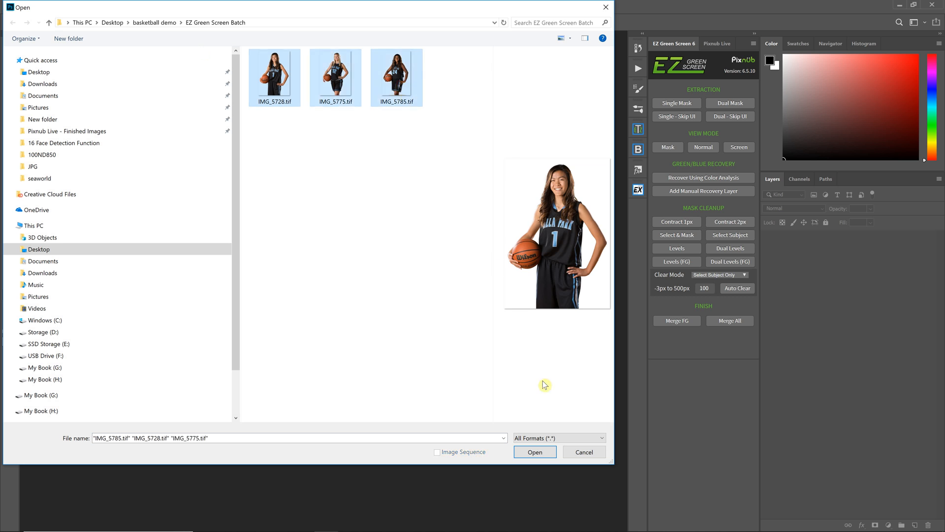
left_click(534, 452)
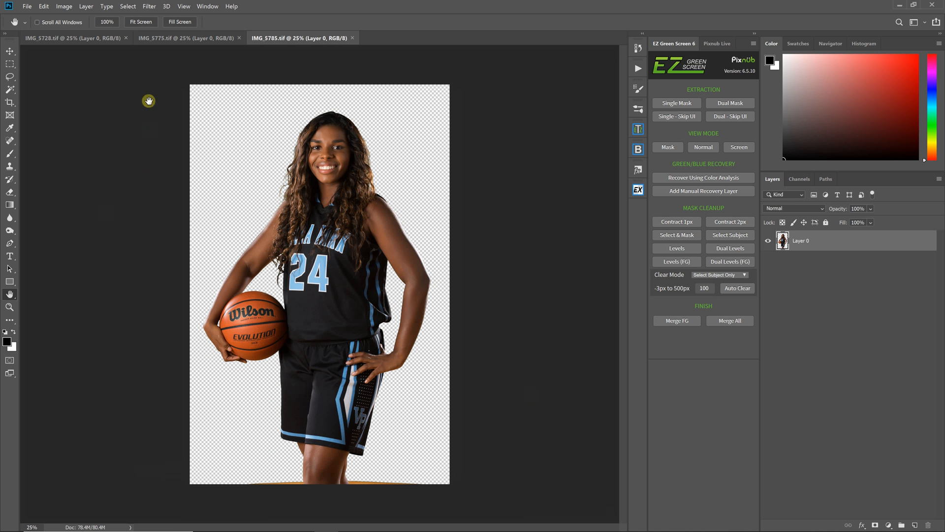
left_click(177, 39)
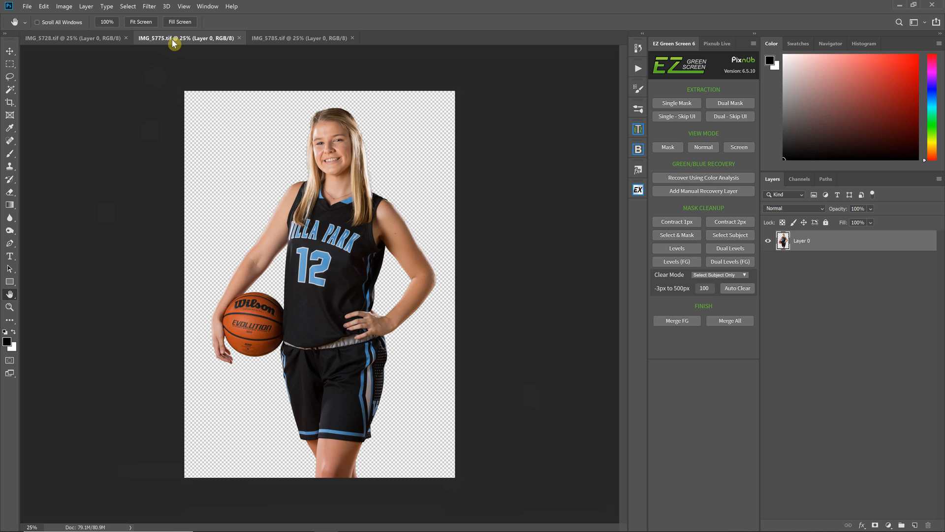
left_click(103, 37)
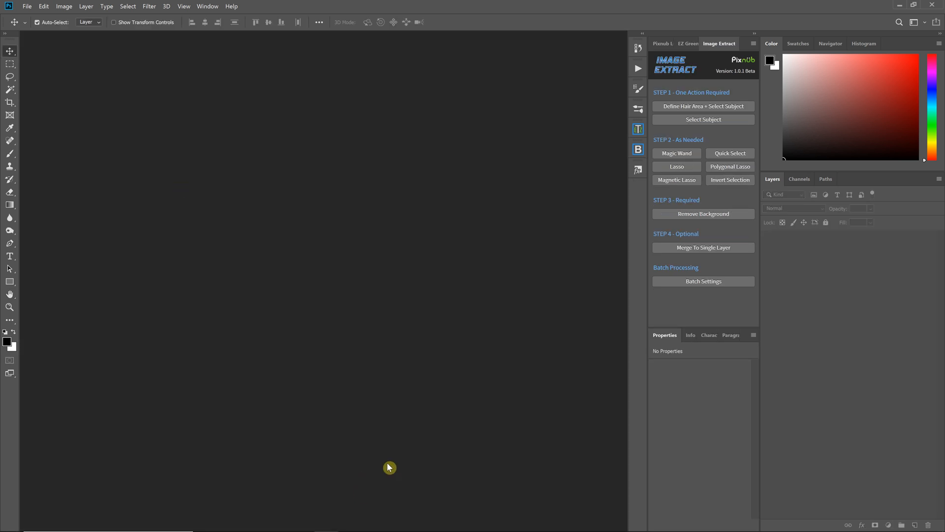
Start the Compositions Only workflow with Face Recognition foreground positioning in Sports Photo Automation
left_click(149, 7)
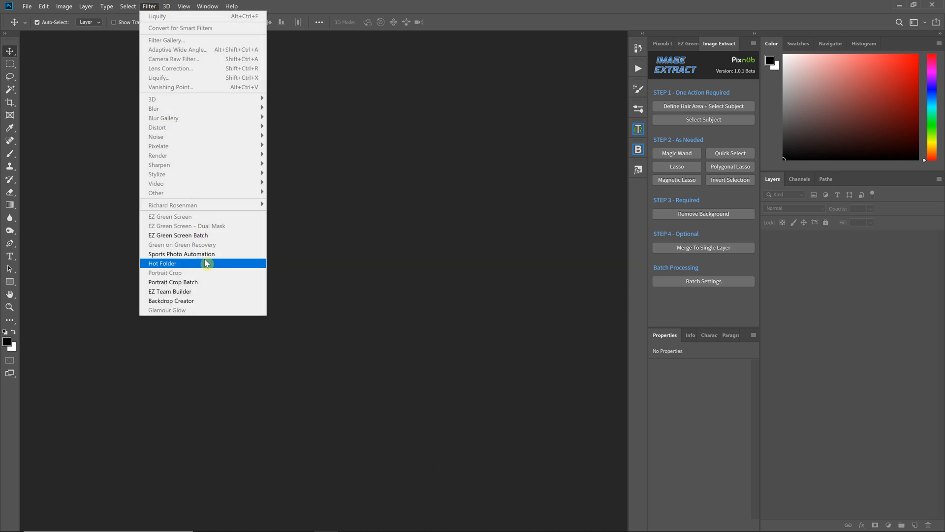
left_click(207, 254)
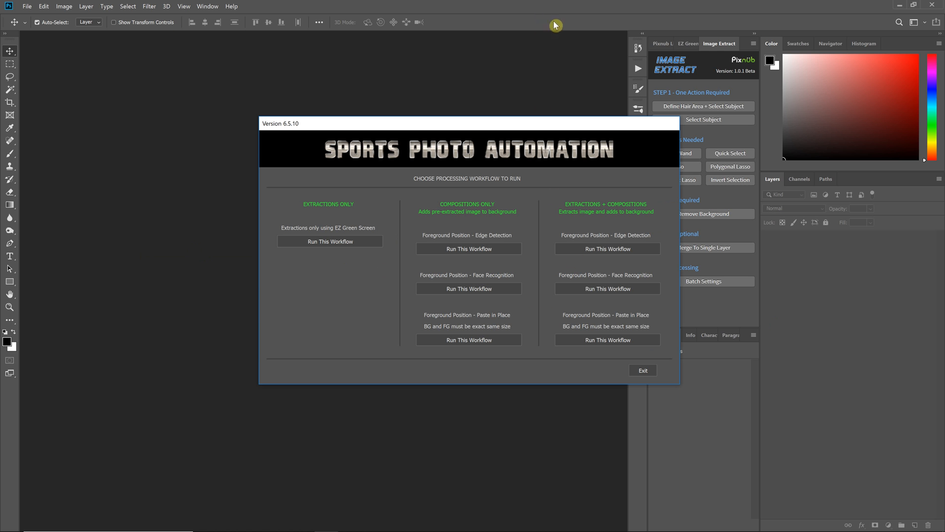
left_click_drag(581, 123, 448, 113)
left_click_drag(512, 120, 575, 124)
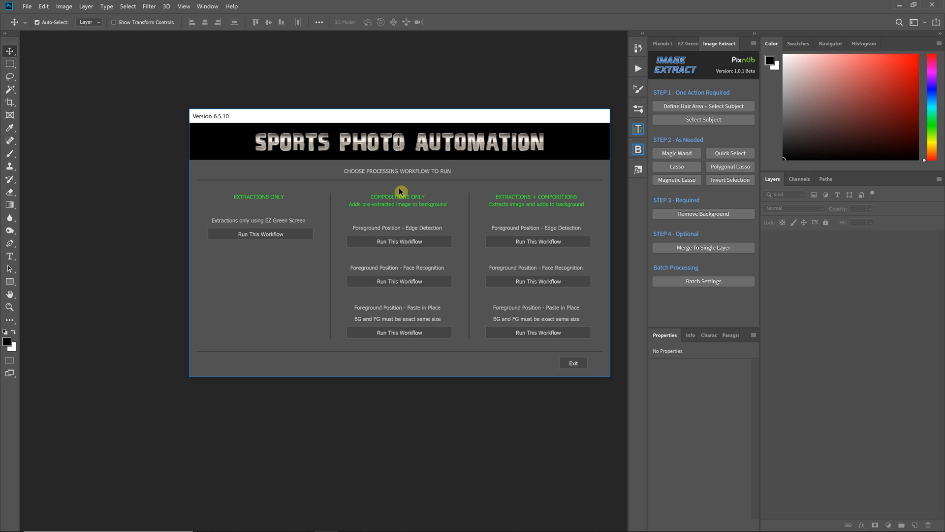
left_click(406, 281)
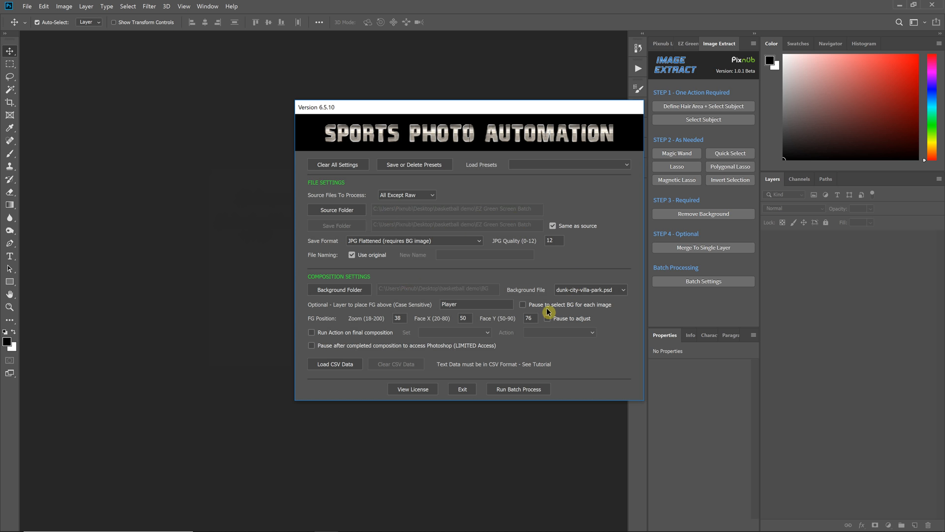
Load villa park.csv from the basketball demo folder as the text data for the compositions
left_click(322, 366)
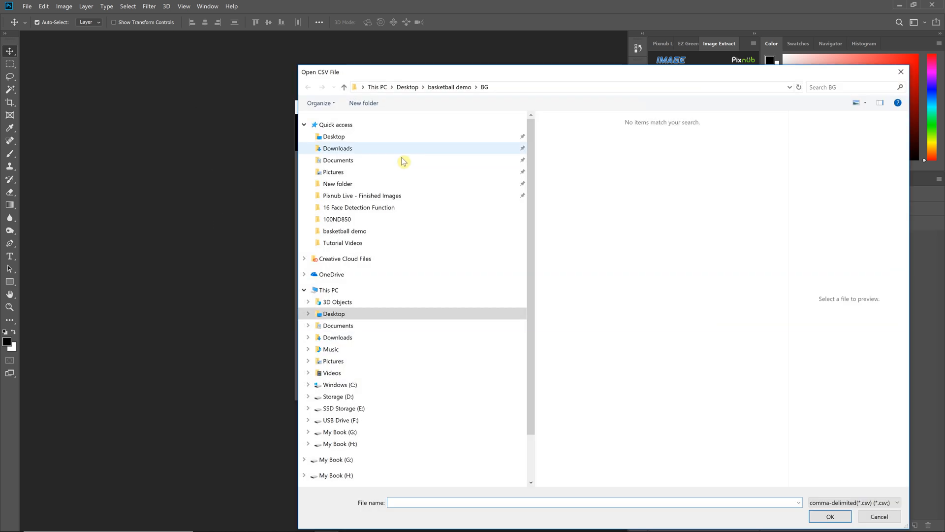
left_click(457, 87)
left_click(571, 152)
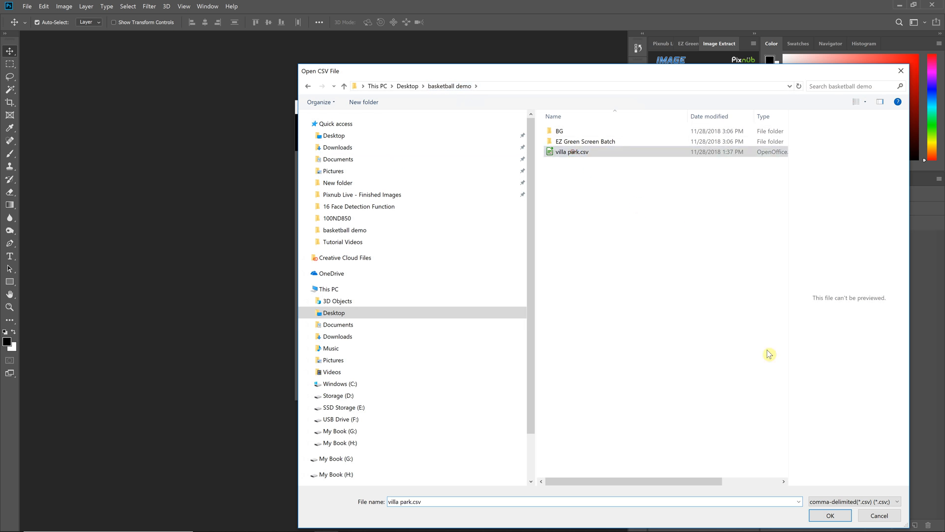
left_click(829, 515)
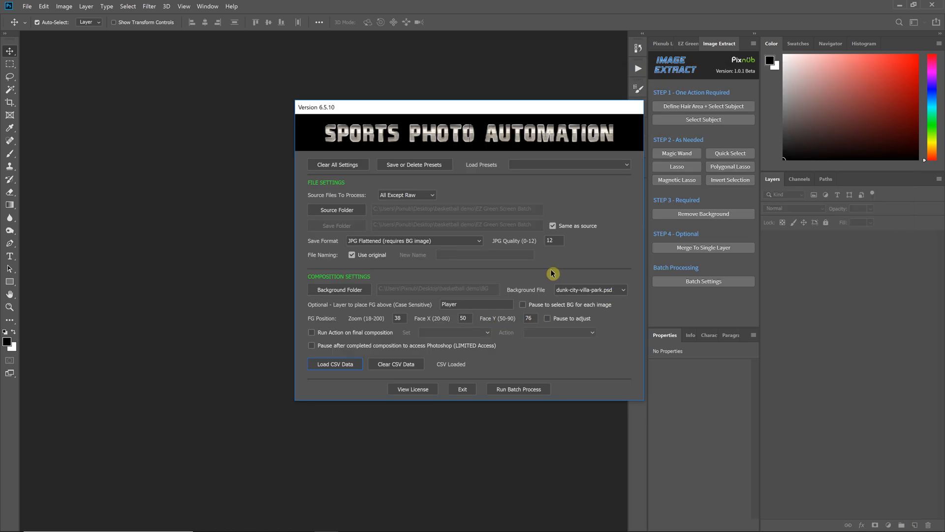
Switch to LibreOffice Calc to examine the columns and player rows in villa park.csv, and return to Photoshop
key("alt+Tab")
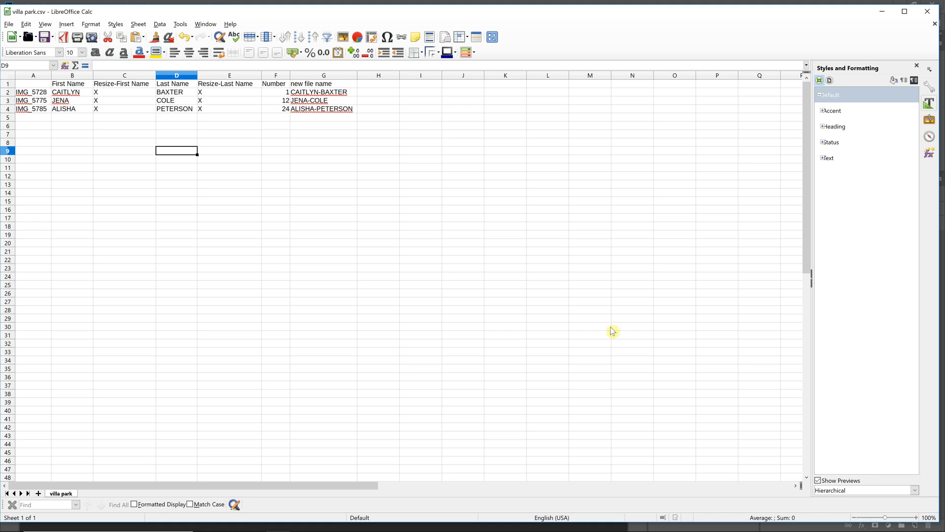
left_click(127, 151)
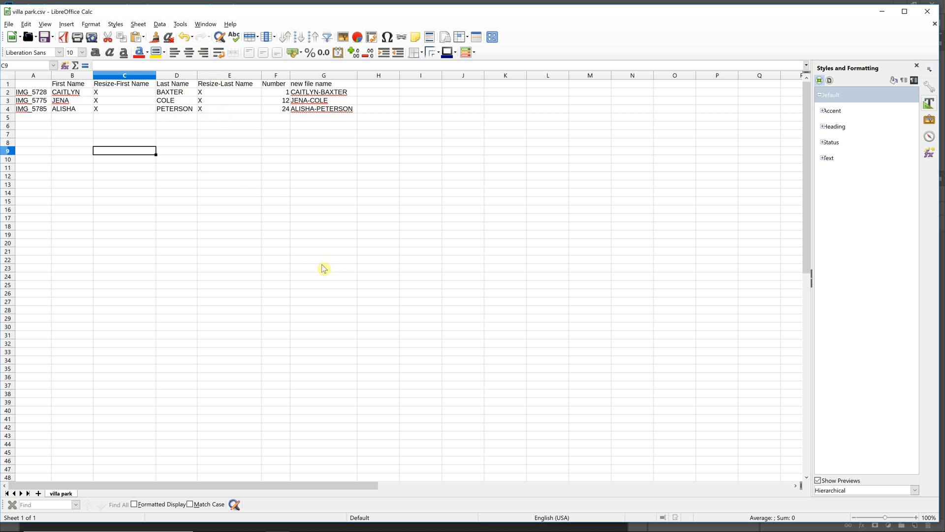
key("alt+Tab")
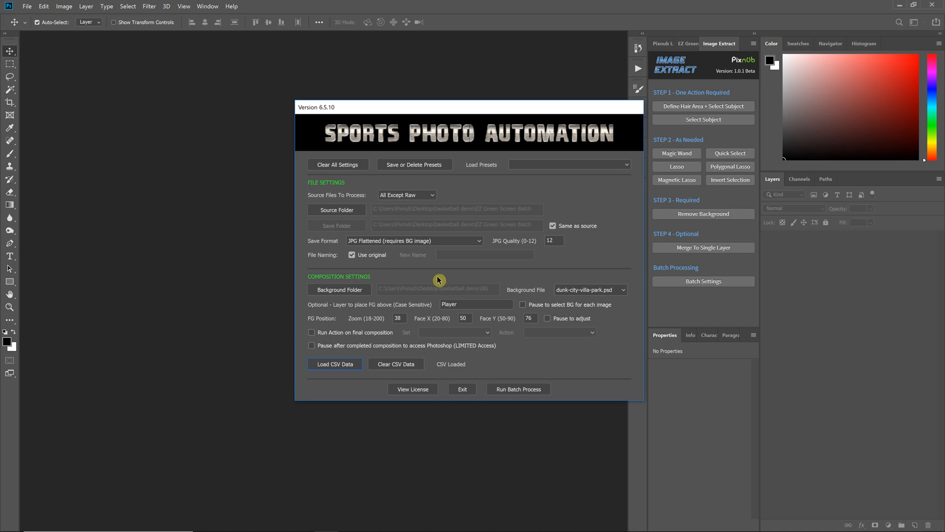
Run the Sports Photo Automation batch with the loaded CSV data and dismiss the completion report
left_click(521, 390)
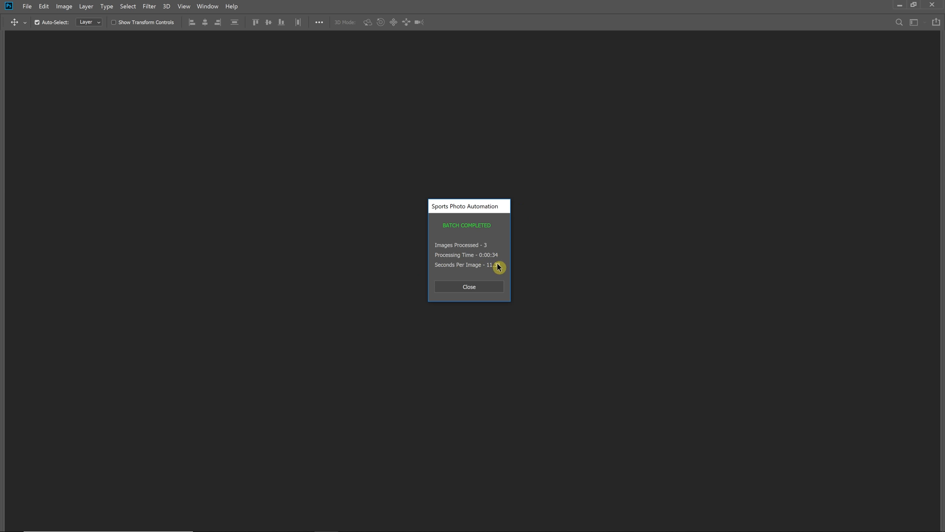
left_click(495, 287)
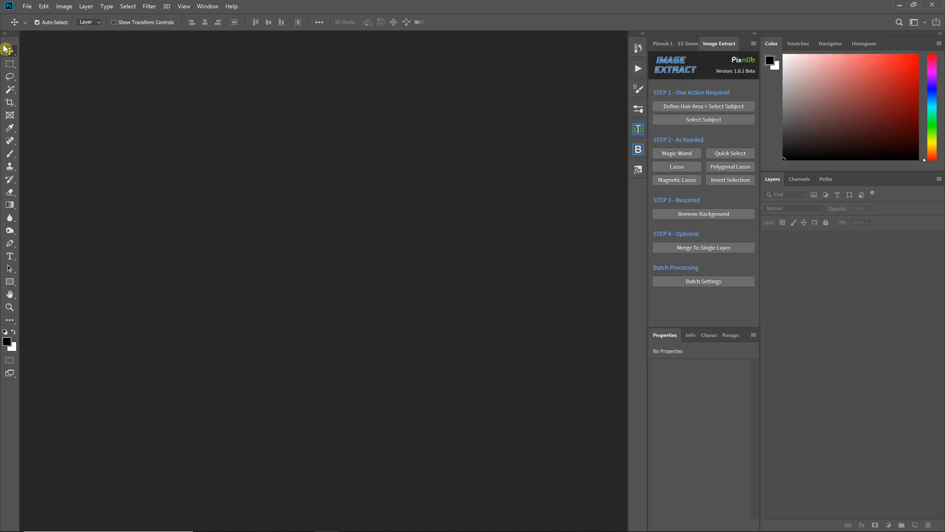
Open the three finished player composites together from the output subfolder of EZ Green Screen Batch in the basketball demo folder
left_click(28, 6)
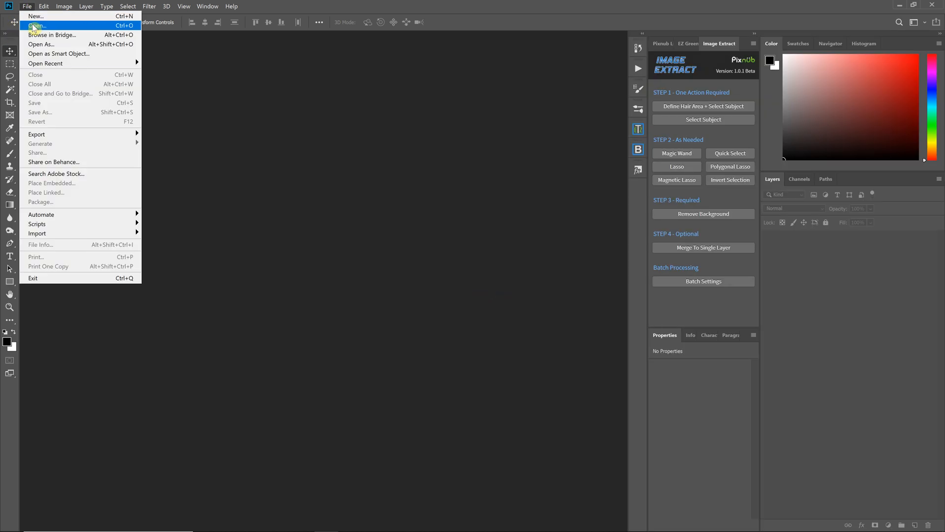
left_click(35, 25)
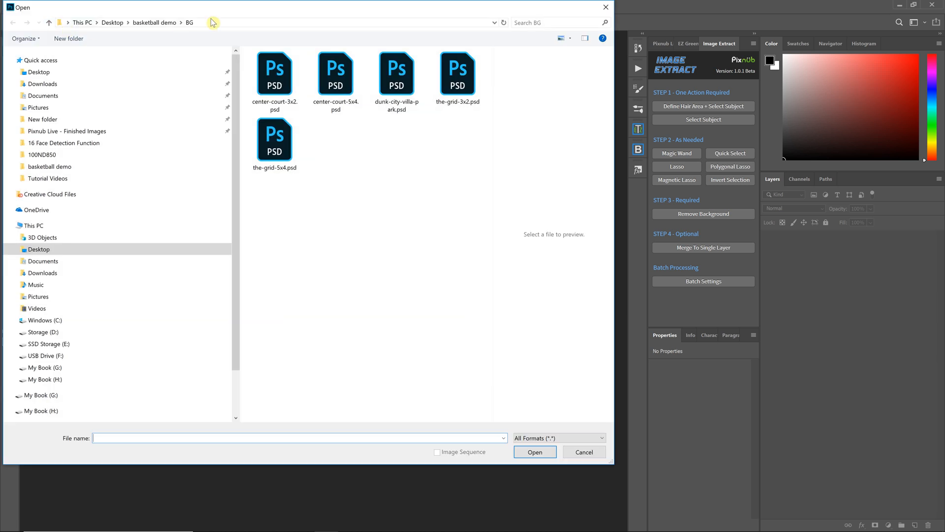
left_click(149, 26)
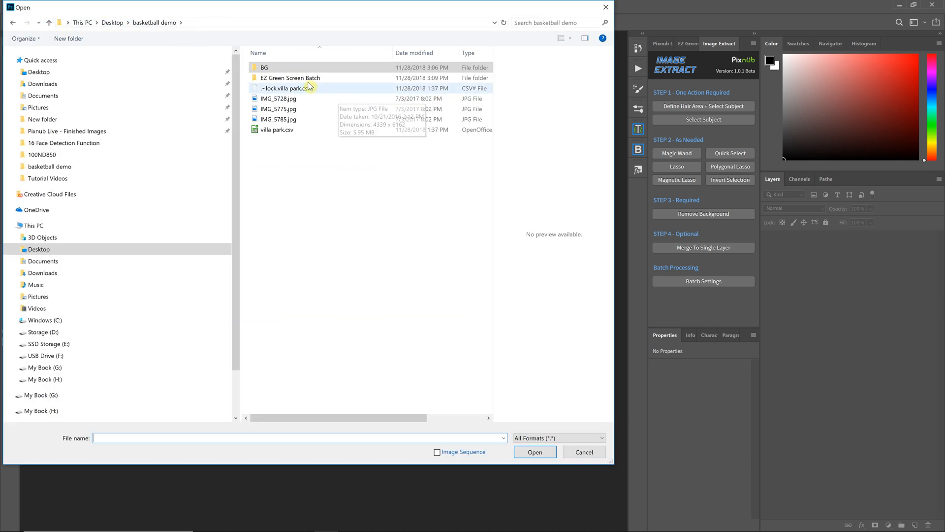
double_click(295, 78)
double_click(268, 84)
left_click(268, 85)
left_click(391, 91, "shift")
left_click(546, 452)
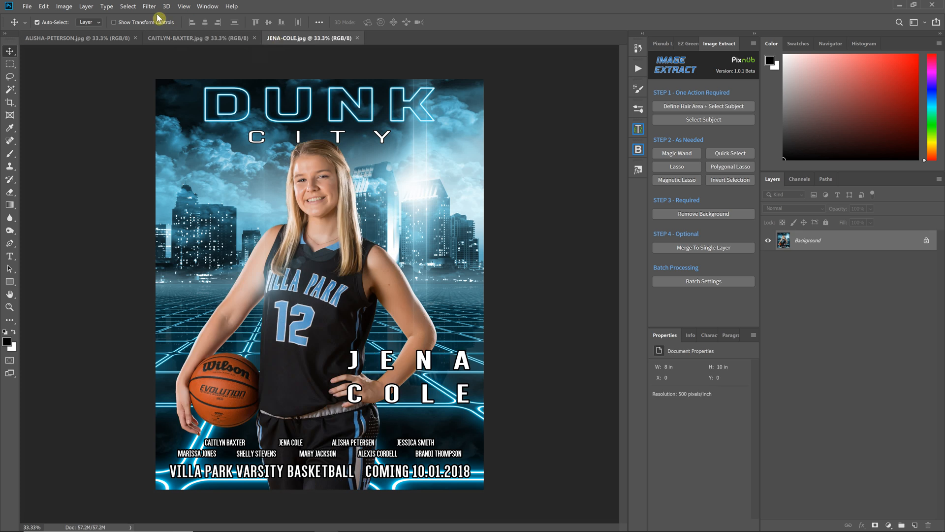
Examine each of the three finished Dunk City posters, comparing player placement and name text
left_click(100, 40)
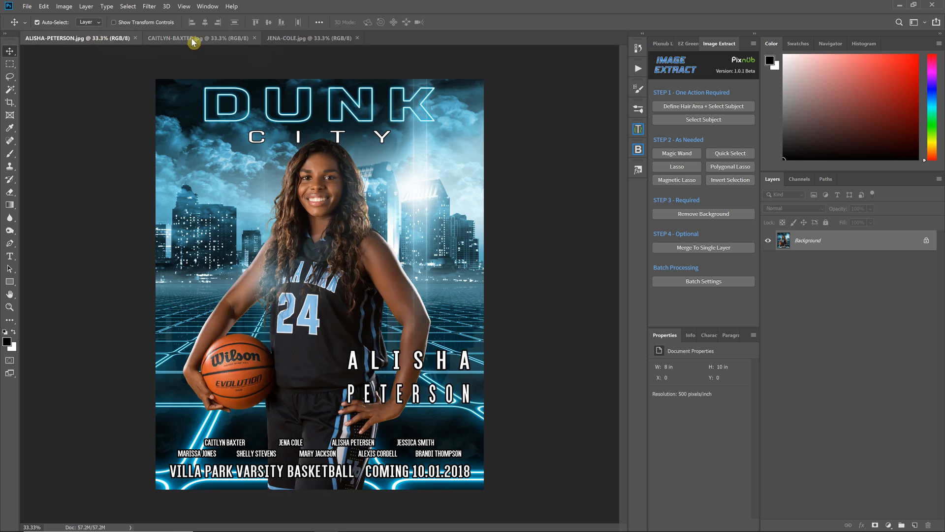
left_click(215, 42)
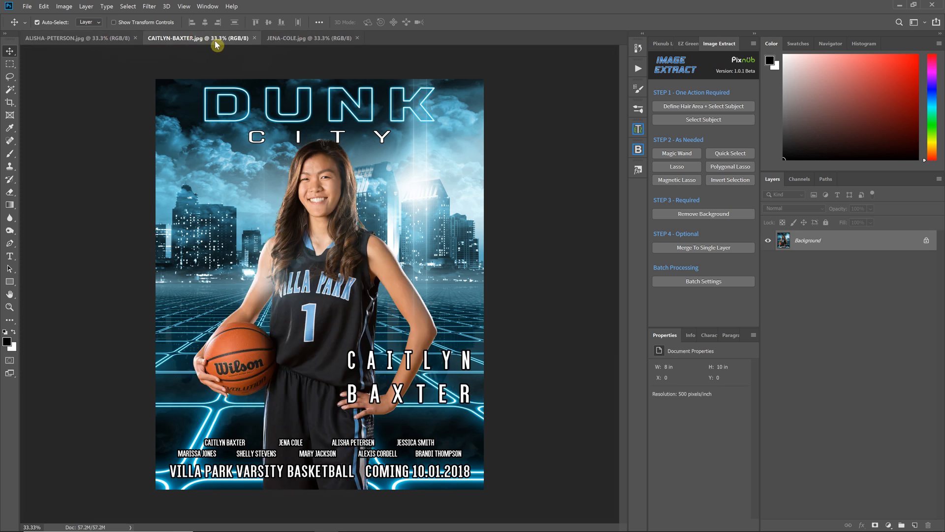
left_click(329, 42)
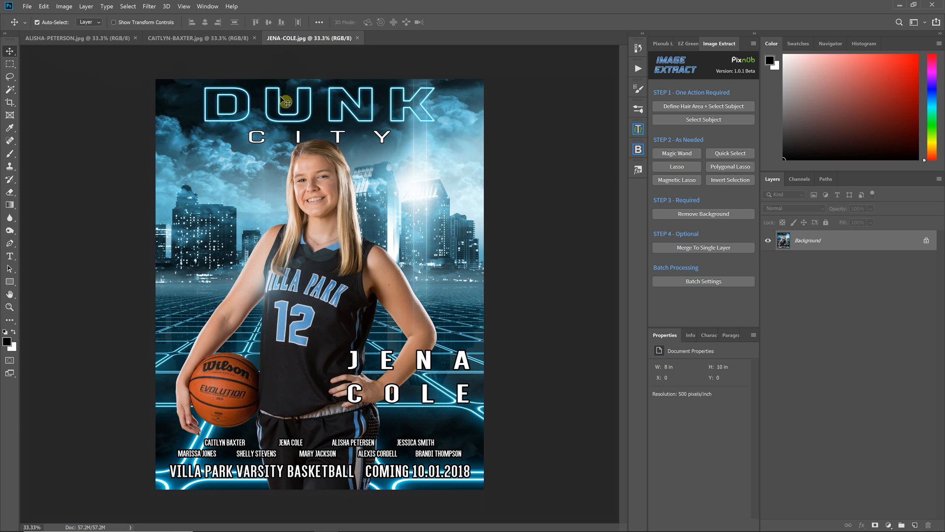
left_click(227, 40)
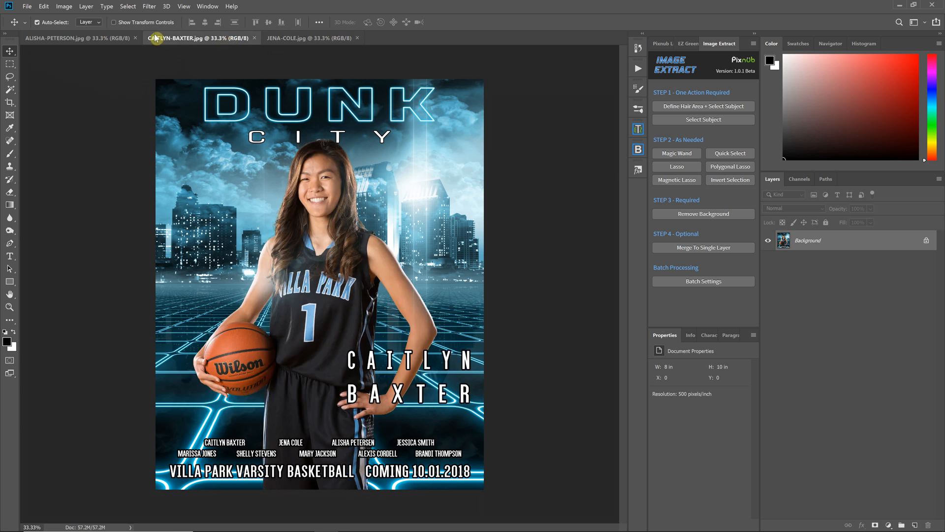
left_click(100, 38)
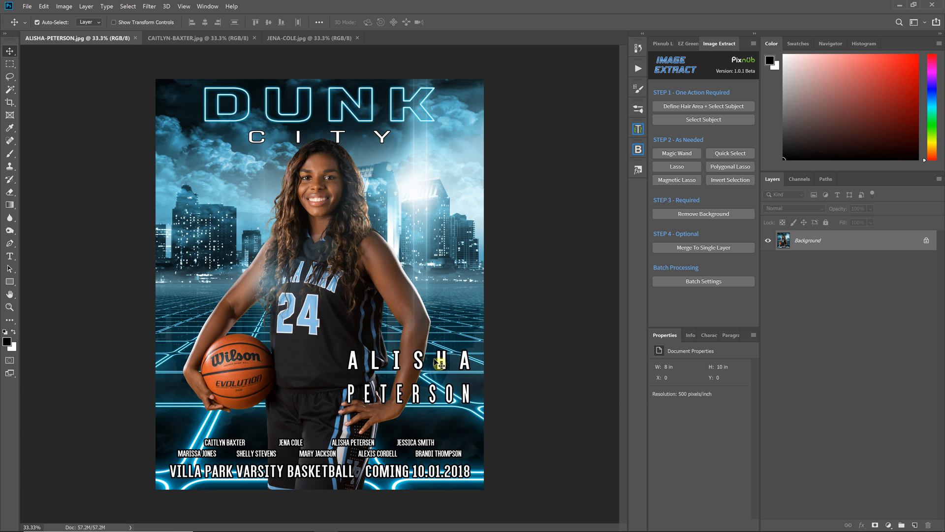
left_click(319, 38)
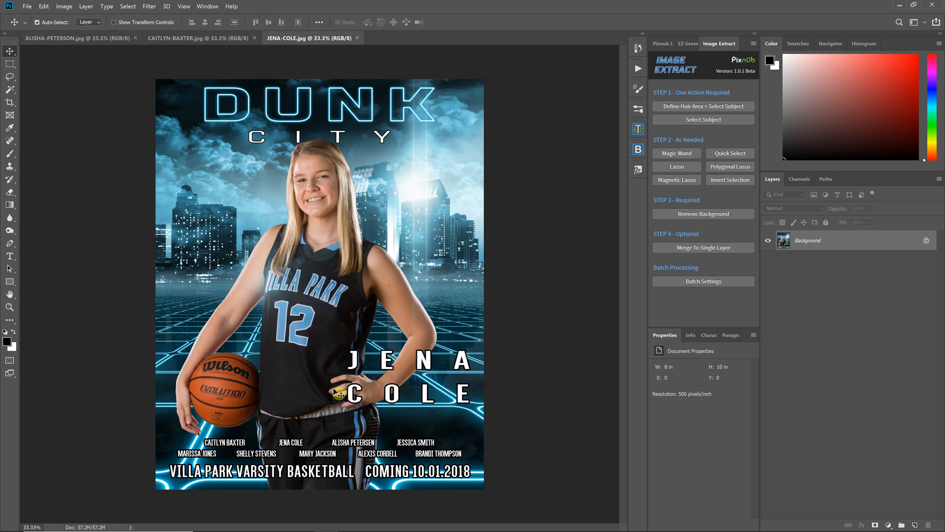
left_click(226, 38)
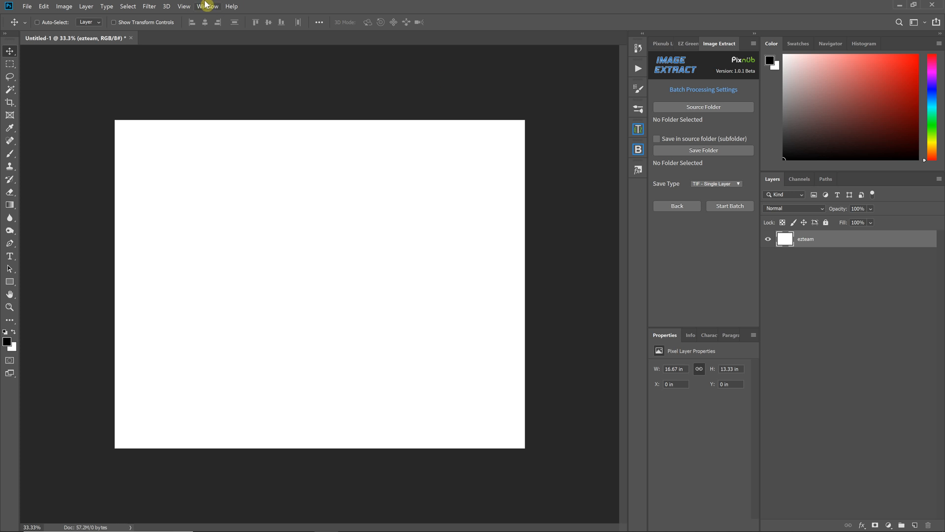
Start EZ Team Builder in multi-row mode, set player scaling to 45, and accept the verified settings
left_click(154, 7)
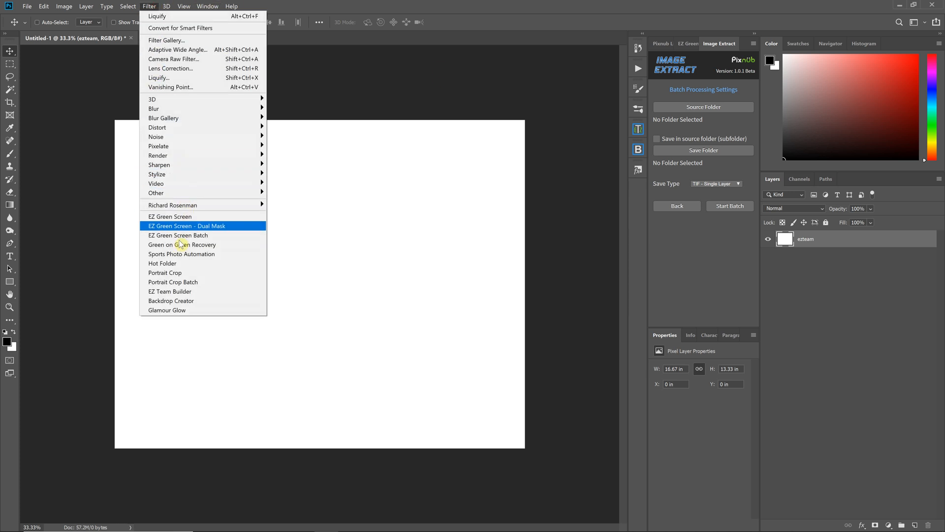
left_click(177, 291)
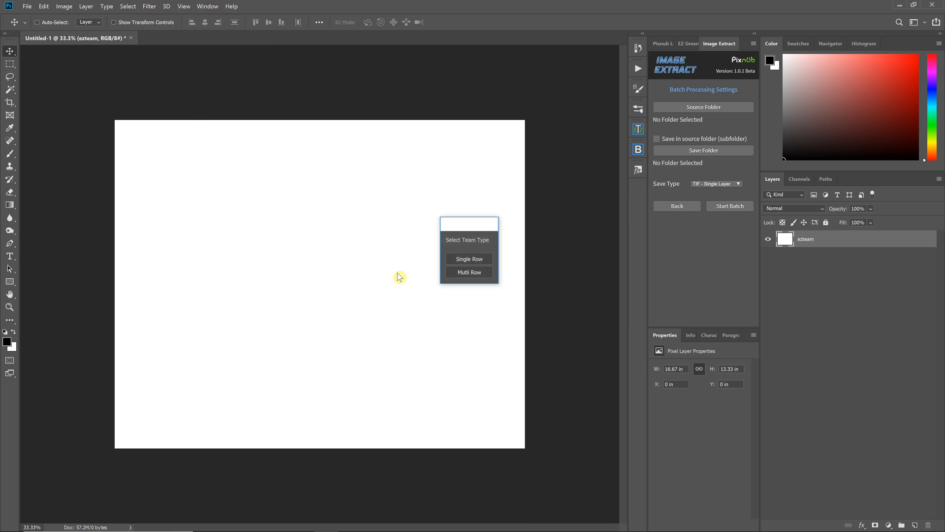
left_click(475, 279)
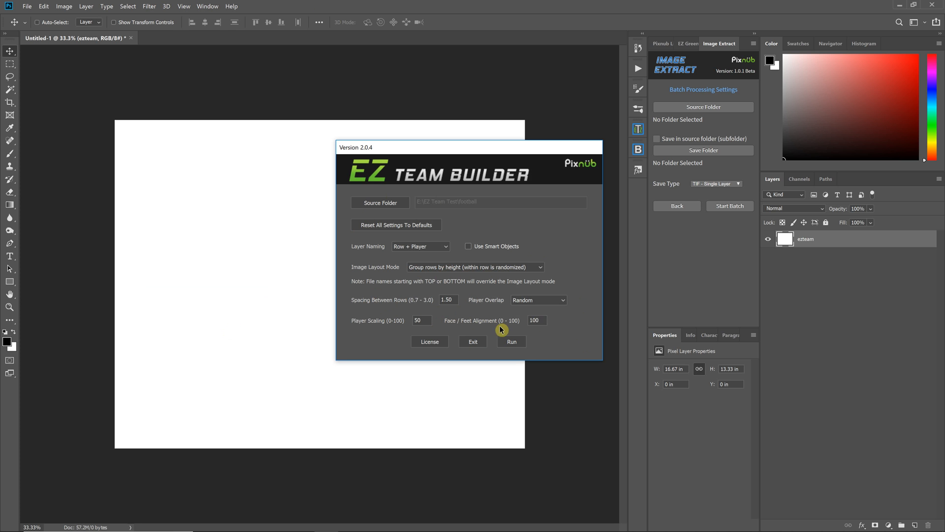
double_click(419, 323)
left_click(448, 299)
left_click(512, 345)
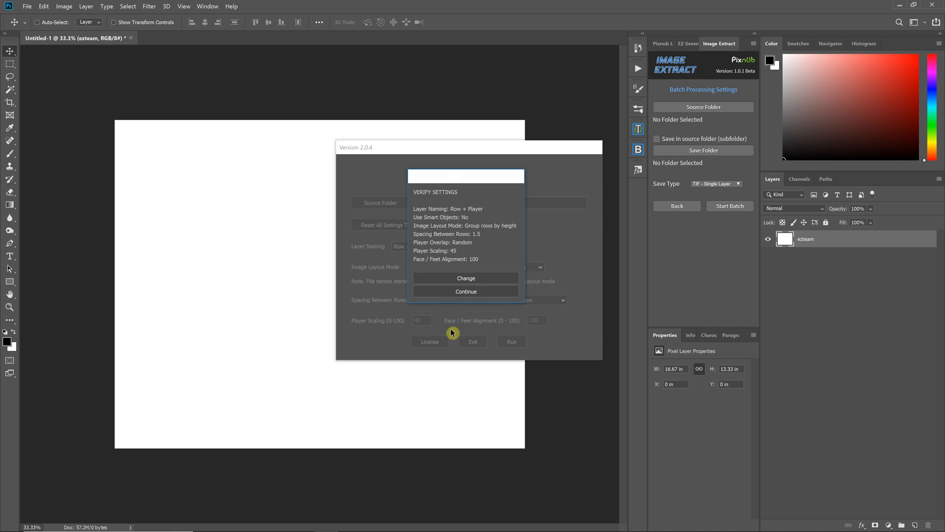
left_click(469, 295)
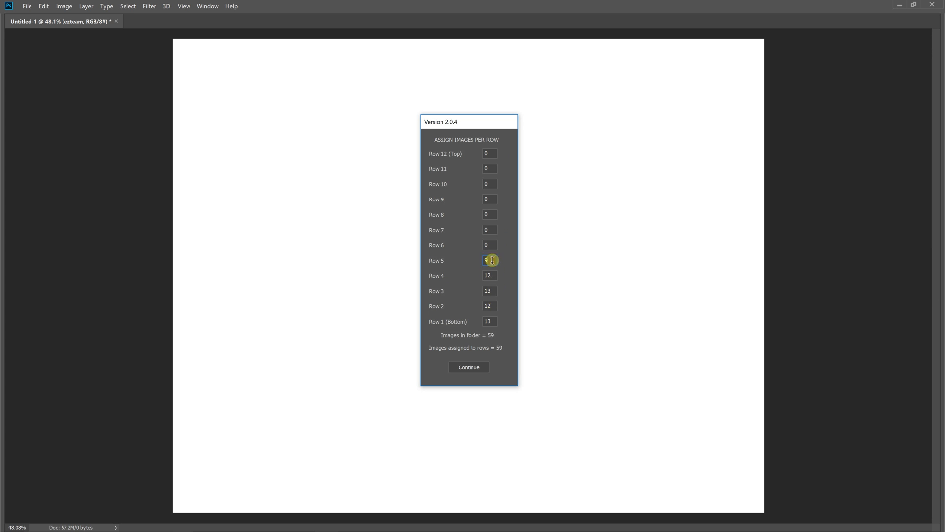
Assign 10 images to Row 5 and 12 to Row 3, build the team composite, and dismiss the completion report
left_click_drag(488, 260, 481, 260)
type("10")
type("12")
left_click(479, 369)
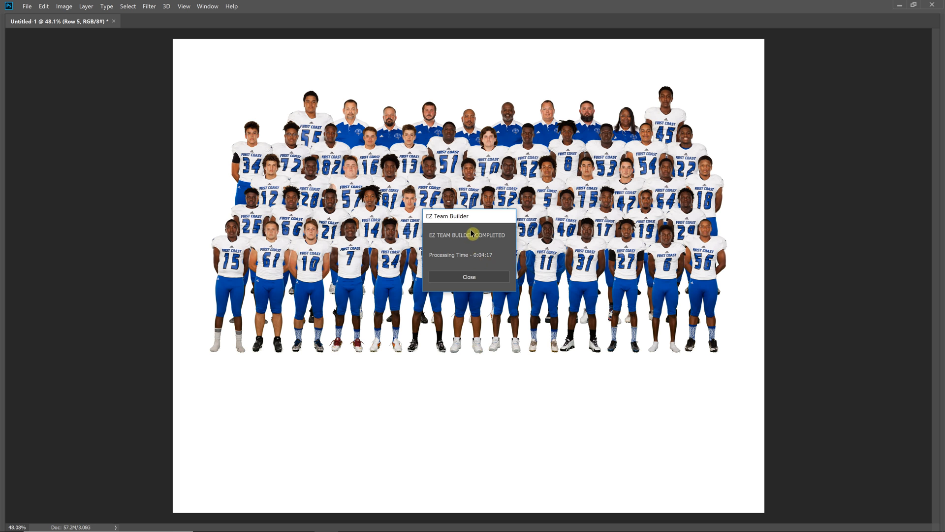
left_click(478, 278)
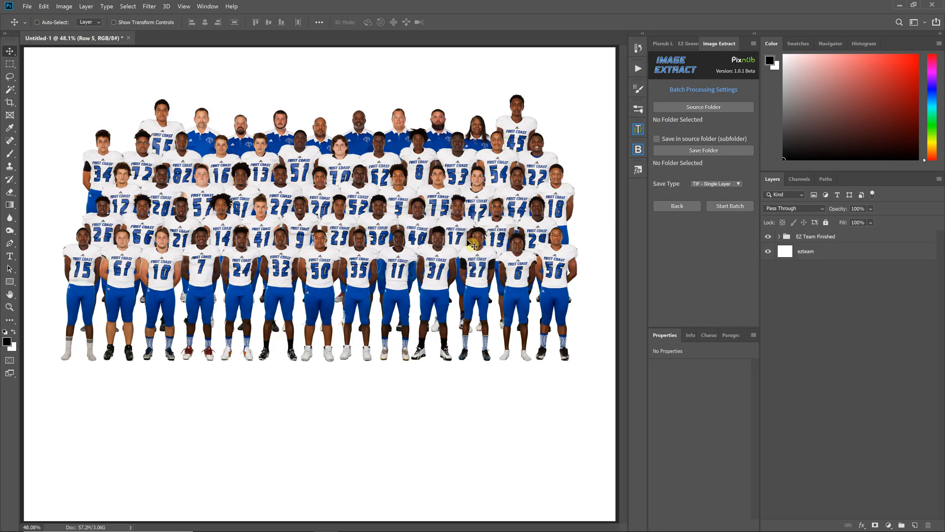
Examine the row groups inside EZ Team Finished and the individual player layers in Row 5
left_click(780, 237)
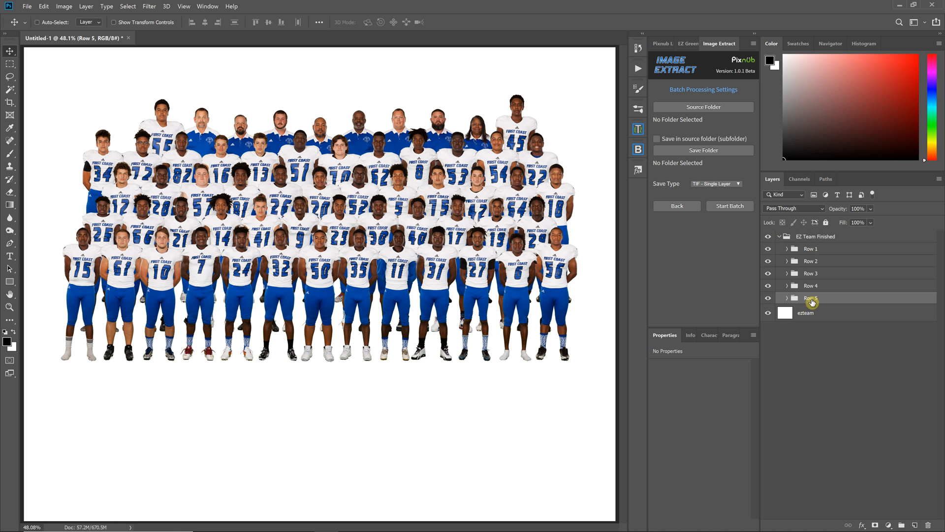
left_click(787, 299)
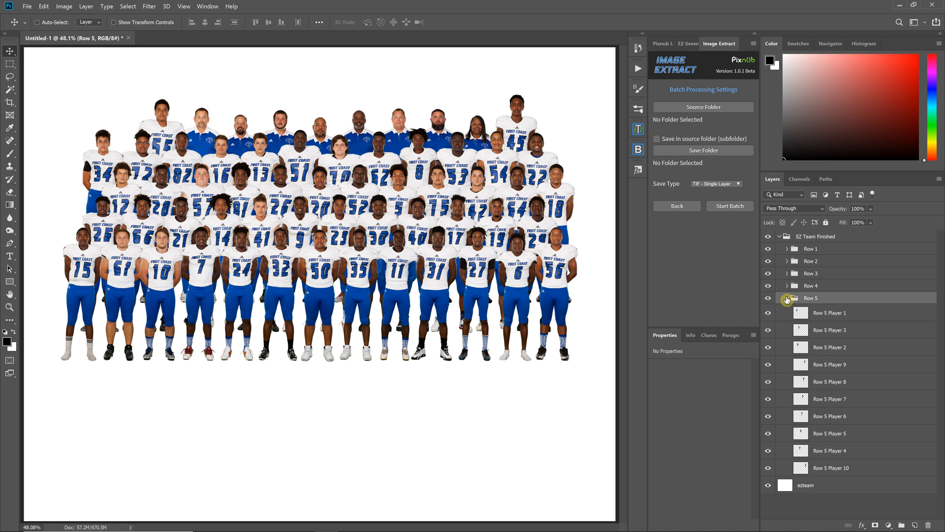
left_click(787, 299)
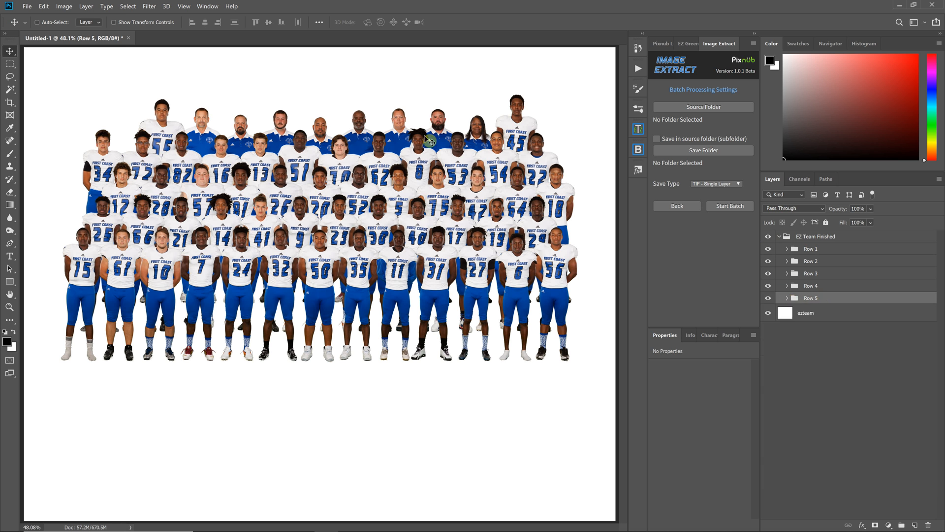
Shift the whole Row 5 group slightly up and to the left, and reposition individual players with layer auto-select enabled
mouse_move(450, 133)
left_mouse_down()
mouse_move(391, 103)
mouse_move(445, 127)
left_mouse_up()
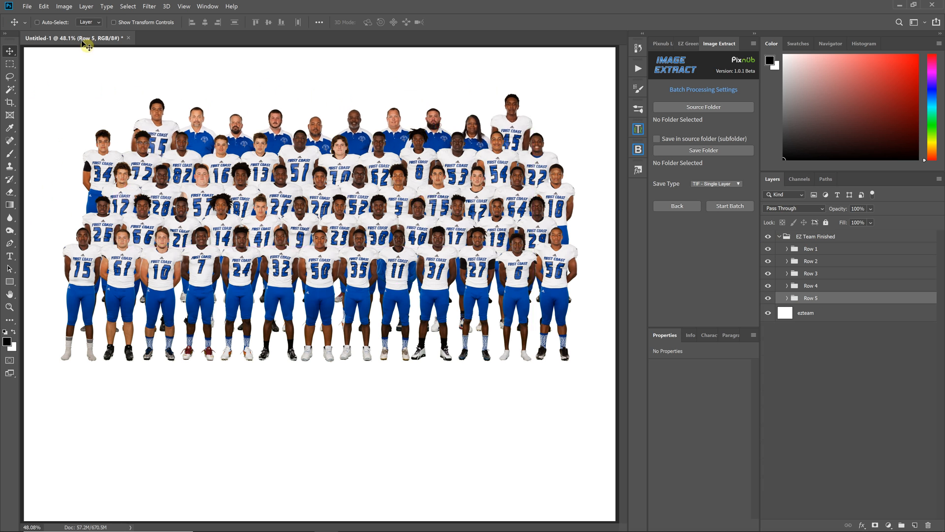
left_click(37, 22)
mouse_move(356, 123)
left_mouse_down()
mouse_move(373, 125)
mouse_move(323, 129)
mouse_move(362, 126)
left_mouse_up()
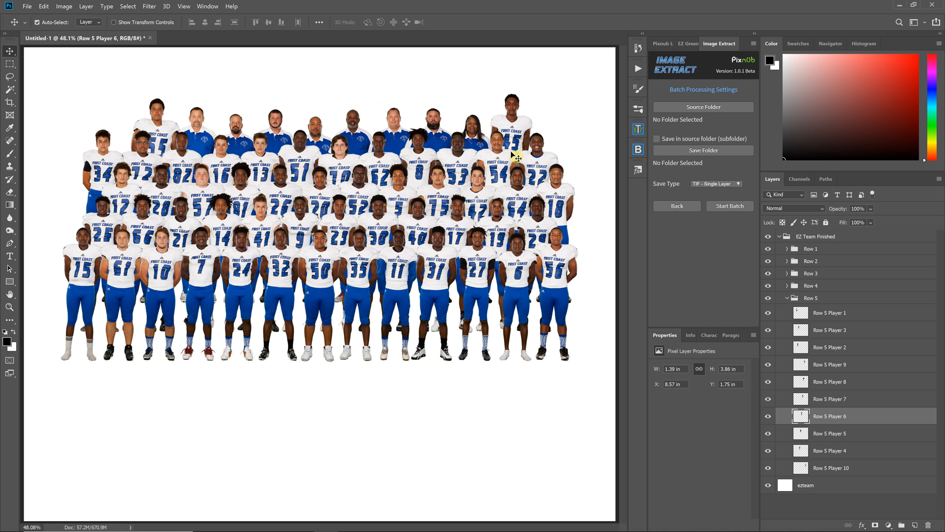
mouse_move(545, 161)
left_mouse_down()
mouse_move(624, 160)
mouse_move(529, 159)
mouse_move(542, 157)
left_mouse_up()
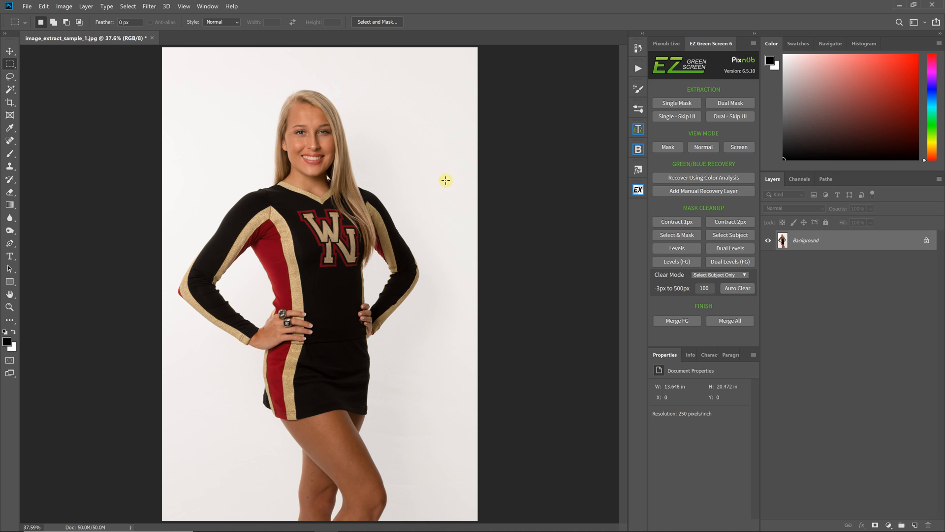
Open the Image Extract extension and dock it in the same group as EZ Green Screen 6
left_click(149, 6)
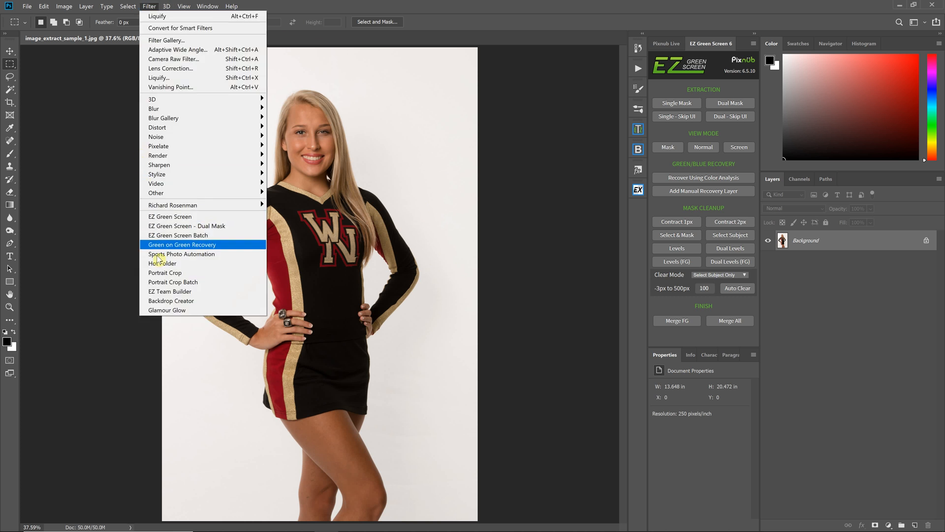
left_click(206, 5)
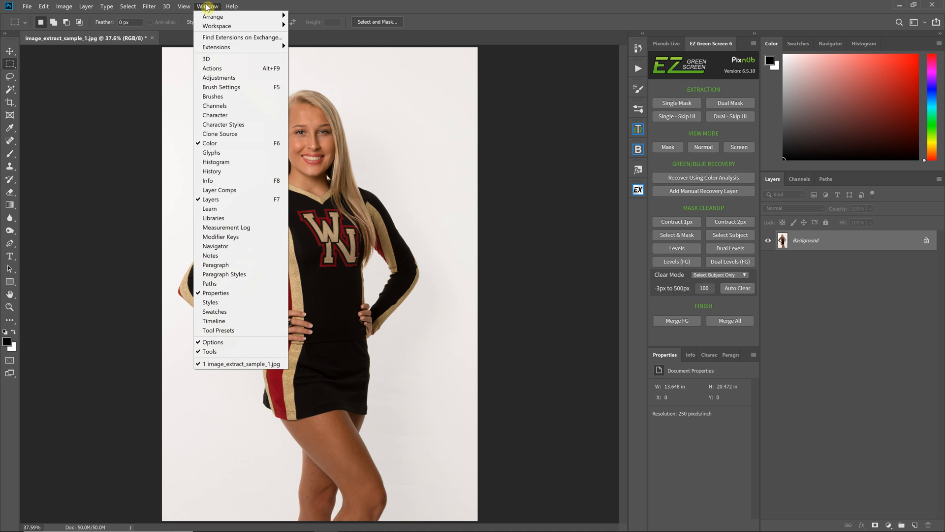
mouse_move(214, 51)
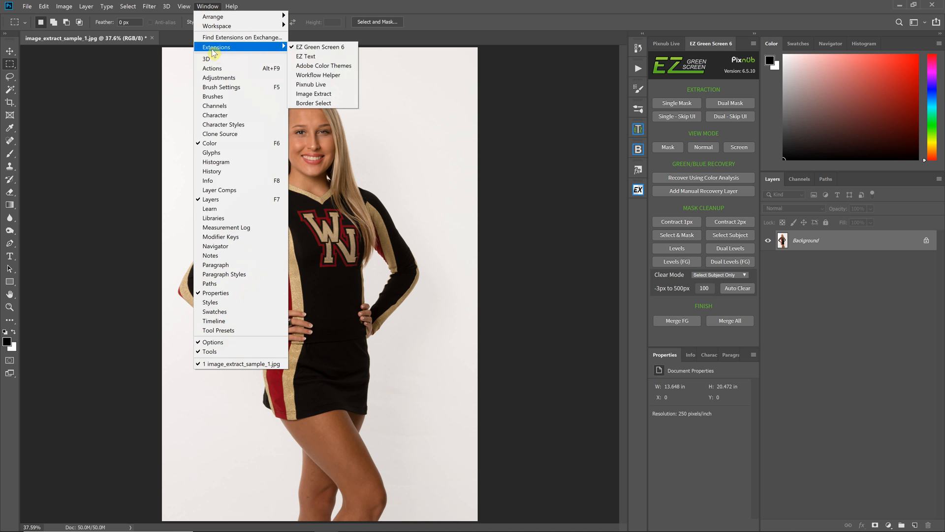
left_click(329, 95)
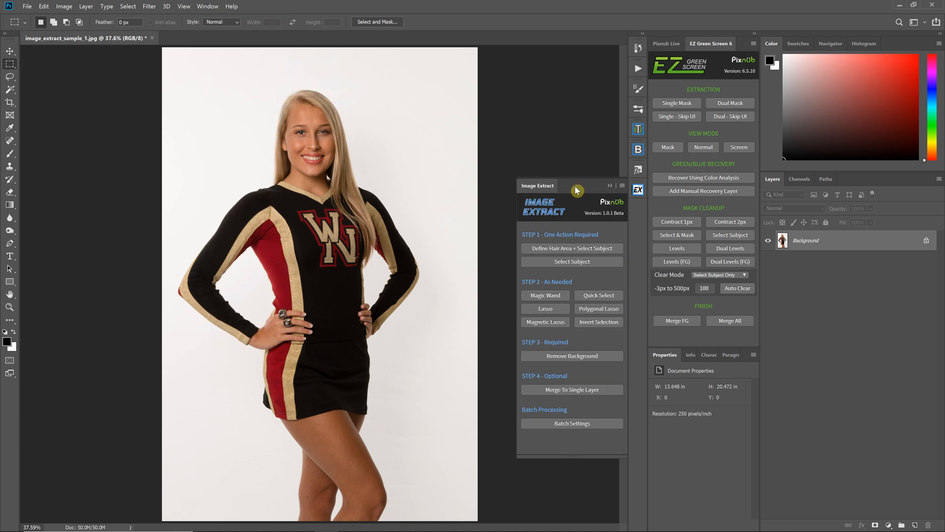
left_click_drag(575, 185, 737, 46)
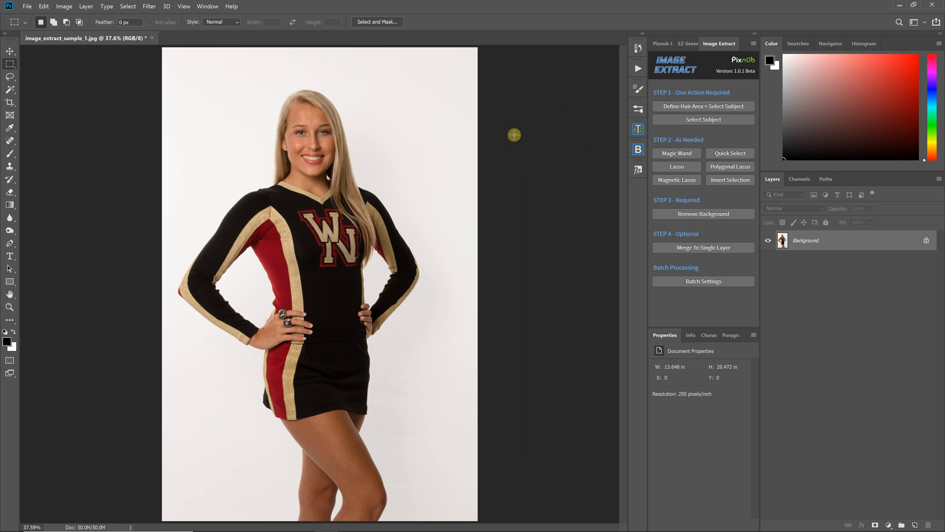
Lasso a loose selection around the cheerleader's head and hair, and add the hair ends over her chest to it
left_click(10, 76)
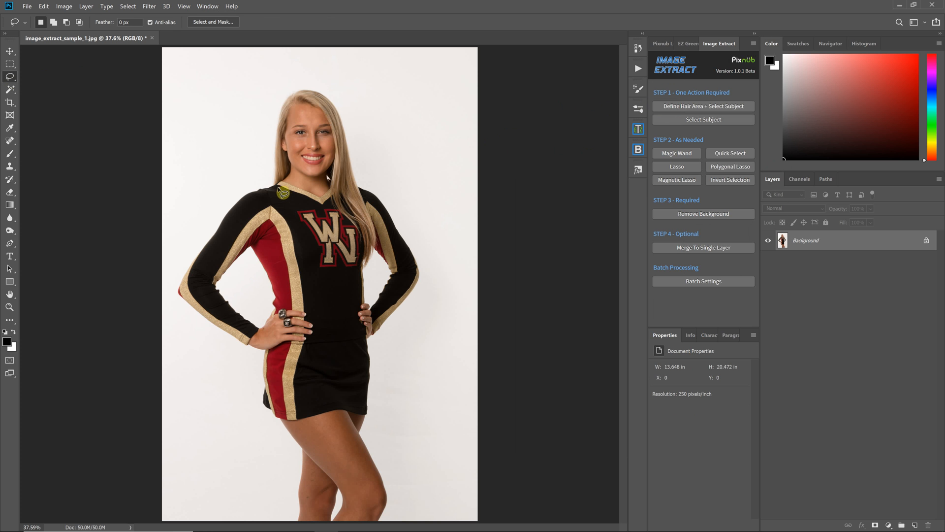
mouse_move(268, 185)
left_mouse_down()
mouse_move(257, 148)
mouse_move(273, 68)
left_mouse_up()
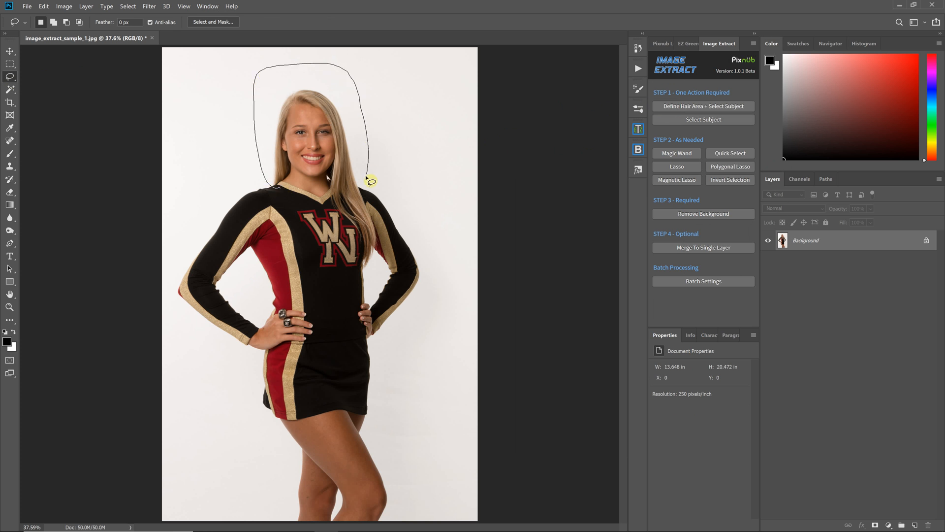
left_click_drag(358, 191, 361, 191)
key("alt")
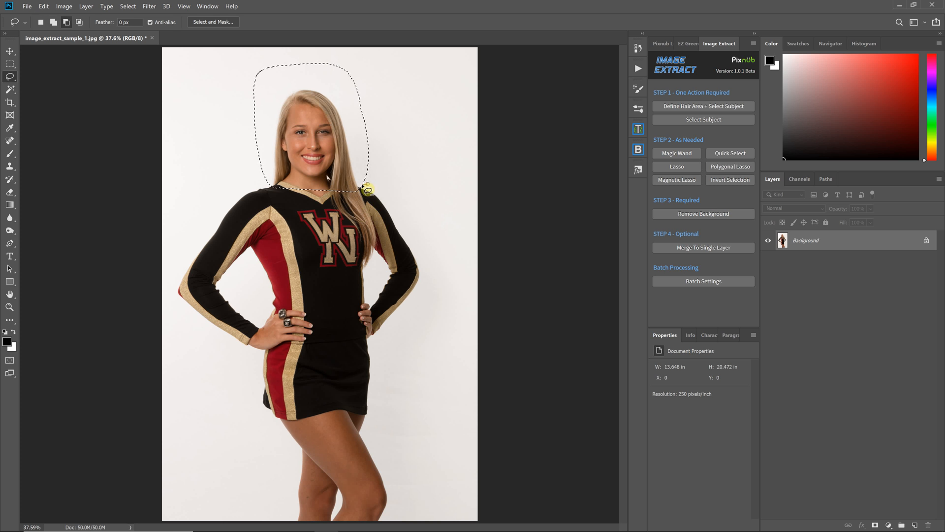
mouse_move(360, 197)
left_mouse_down()
mouse_move(371, 268)
mouse_move(354, 270)
mouse_move(353, 246)
left_mouse_up()
key("shift")
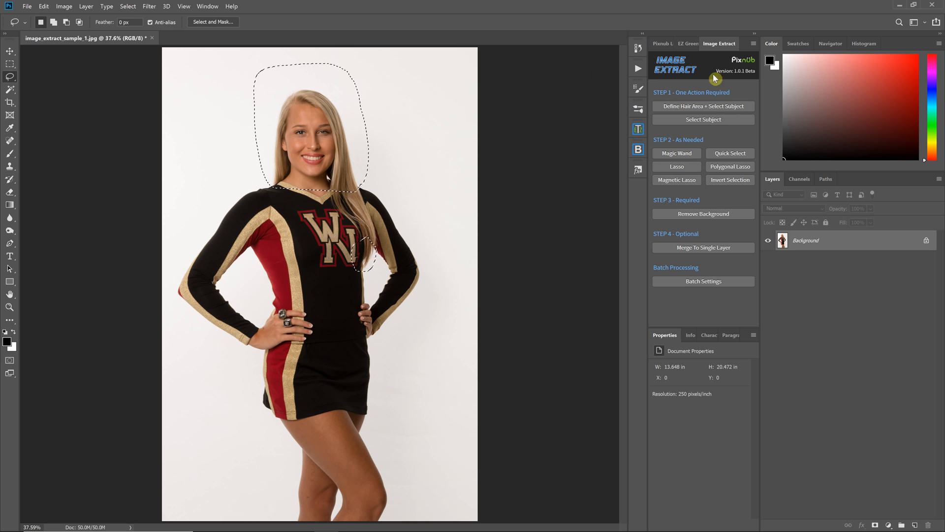
Define the hair area from the lasso selection and select the subject with Image Extract, and activate the Magic Wand tool
left_click(725, 107)
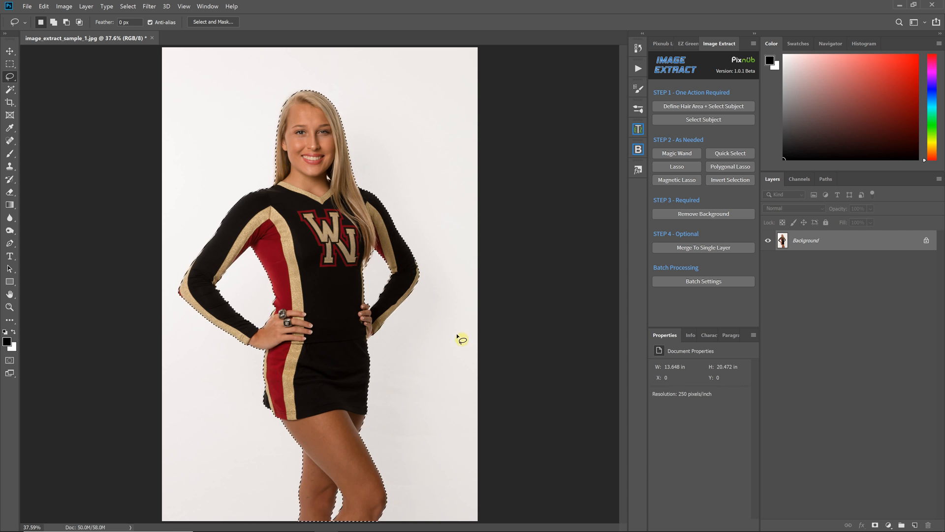
left_click(687, 154)
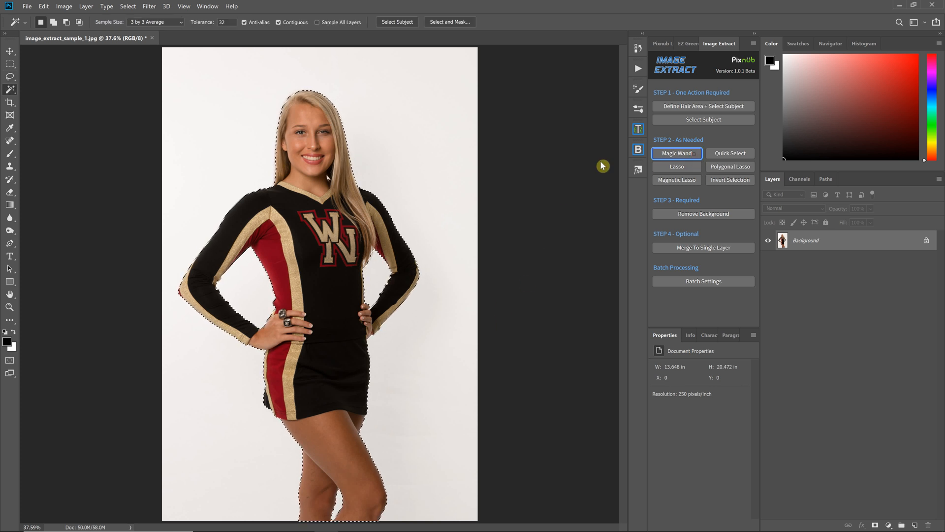
right_click(10, 90)
left_click(30, 88)
right_click(18, 89)
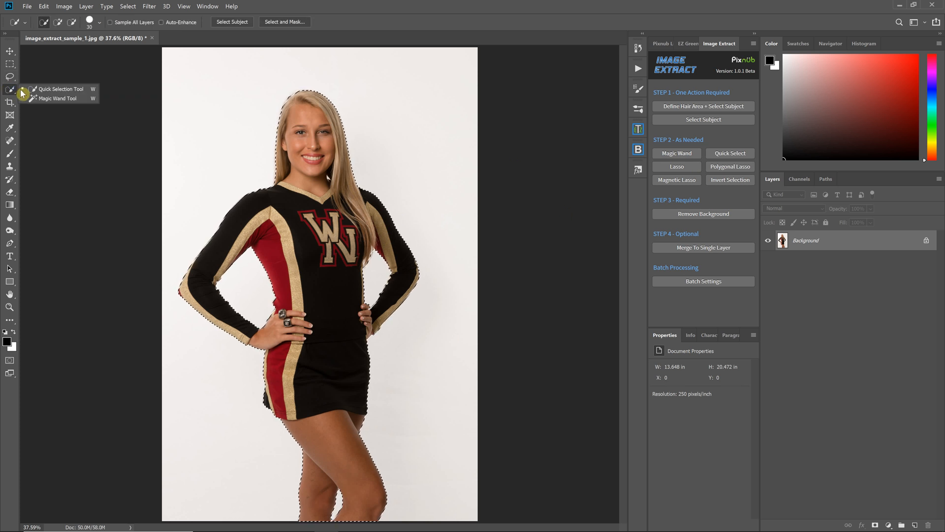
left_click(34, 96)
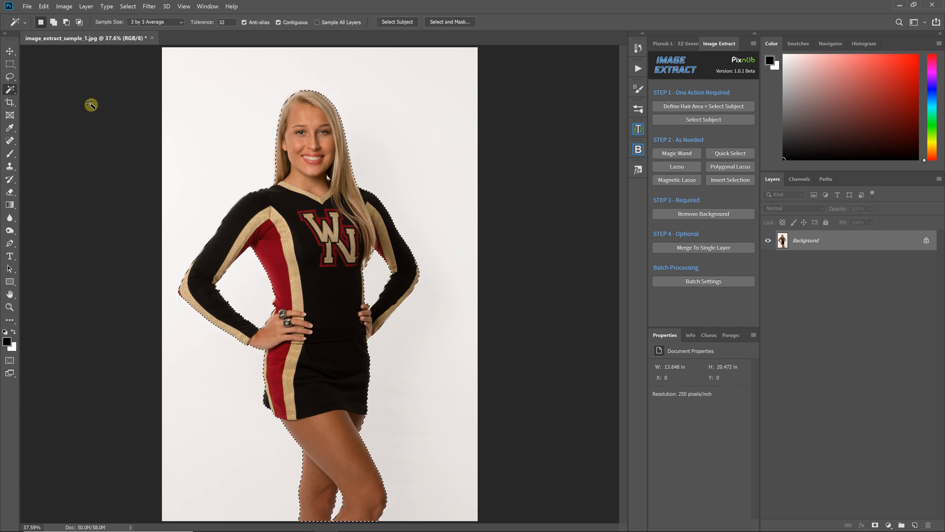
Subtract the background gaps between the arm and torso and between the neck and hair from the selection with the Magic Wand
key("shift")
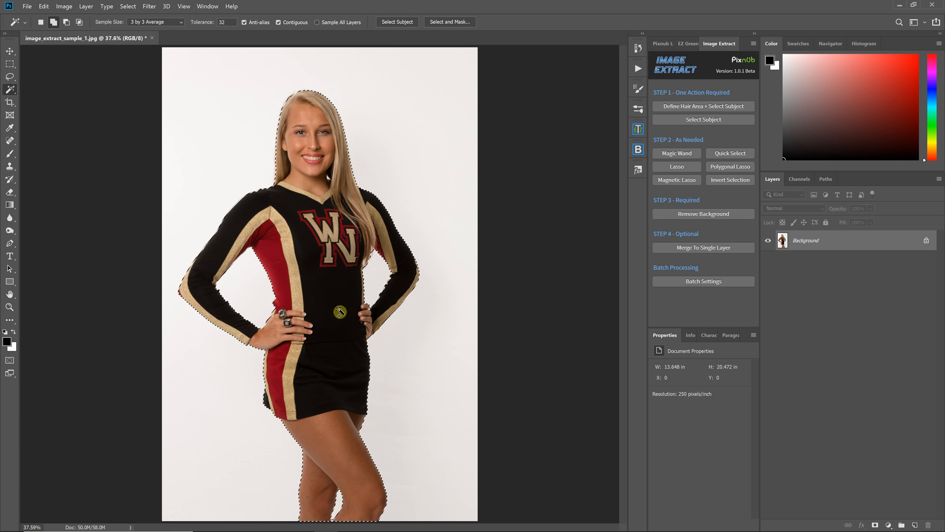
left_click(372, 281, "alt")
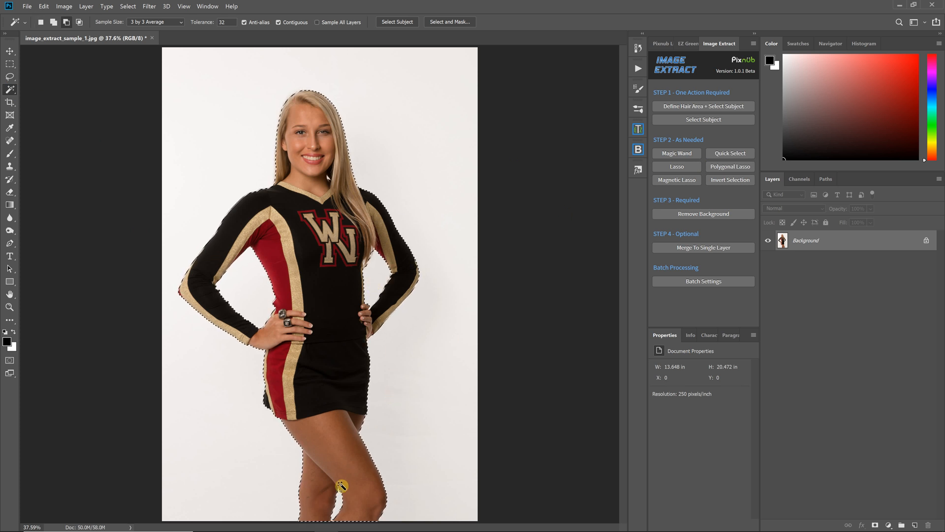
key("ctrl+plus")
key("ctrl+plus")
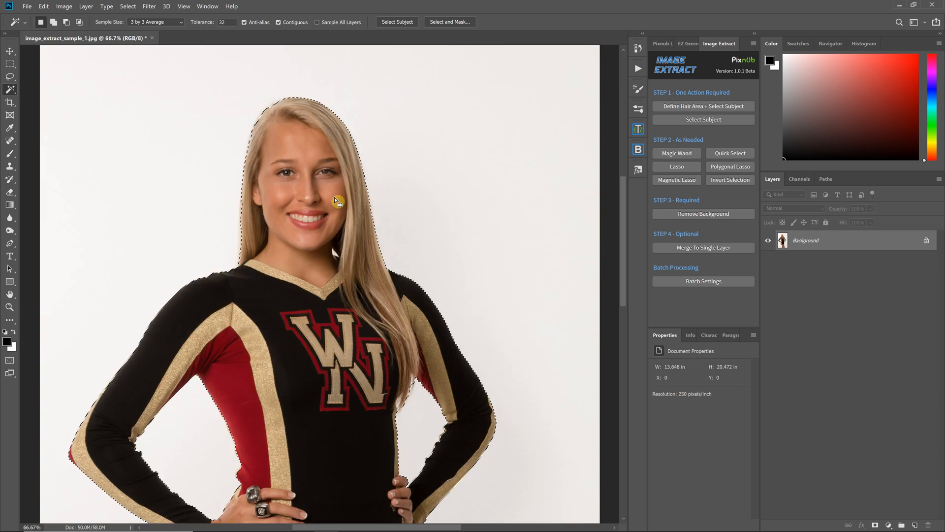
key("ctrl+plus")
key("ctrl+plus")
left_click(365, 193, "alt")
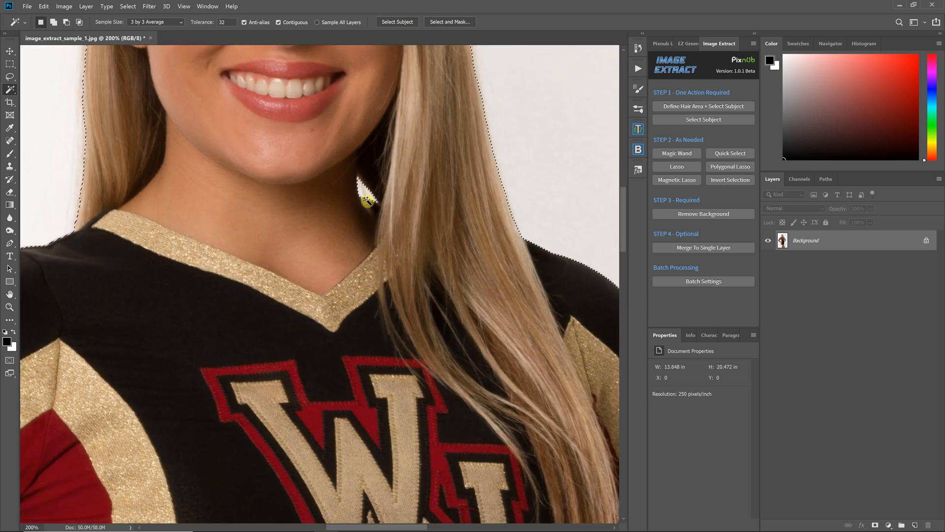
Remove the background around the selected cheerleader with Image Extract
key("ctrl+0")
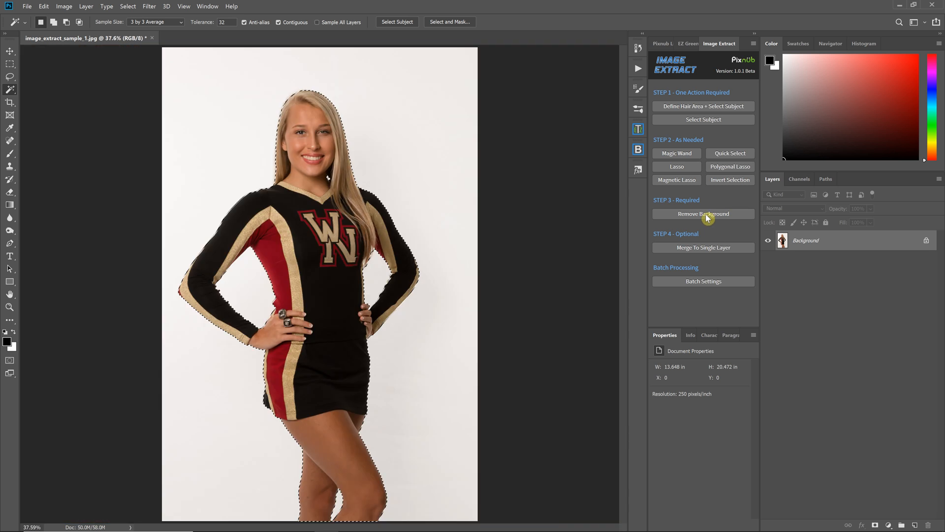
left_click(710, 215)
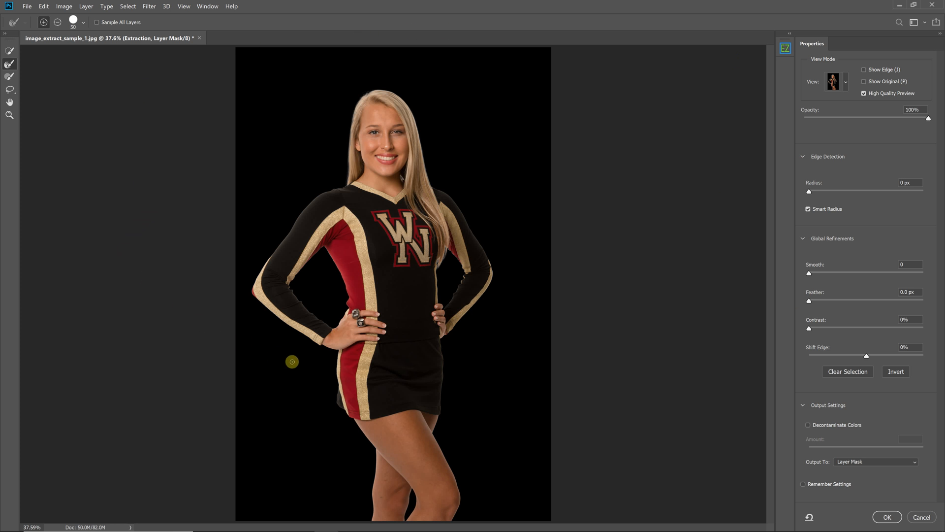
Examine the cutout's edges against the black preview along the hair, arms, hands, skirt and legs
key("ctrl+plus")
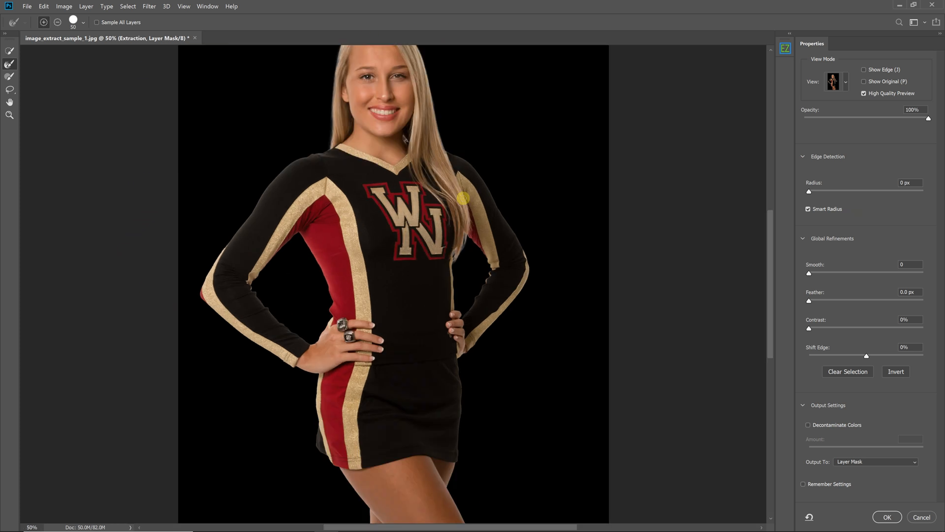
key("ctrl+plus")
scroll(461, 190, "up", 2)
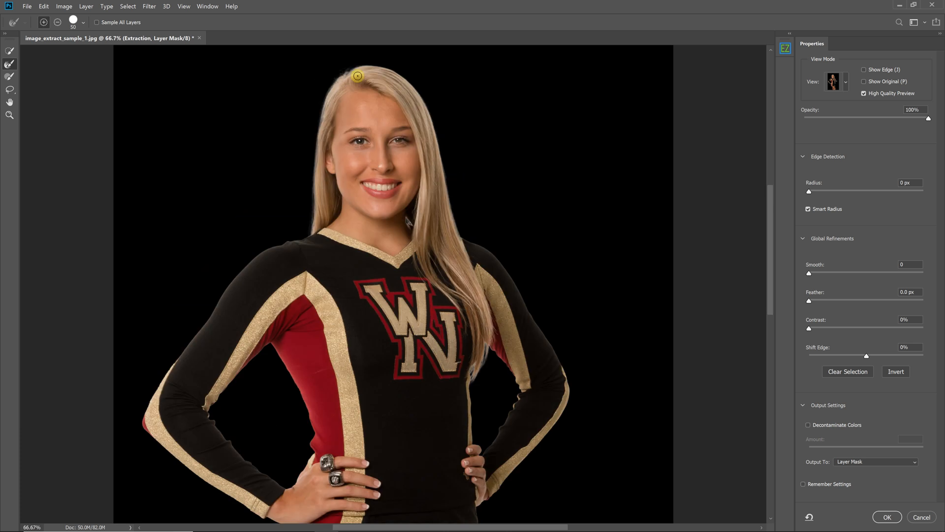
scroll(308, 205, "down", 3)
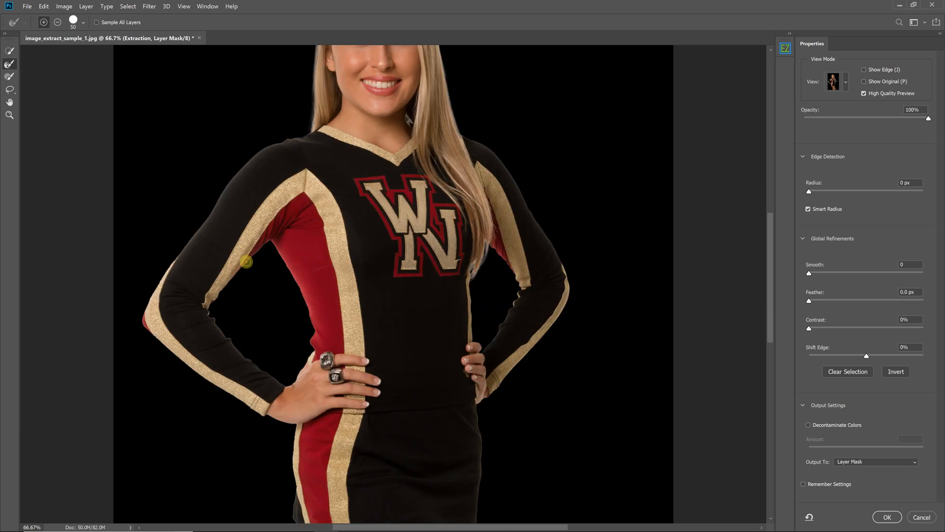
key("ctrl+plus")
scroll(269, 262, "up", 2)
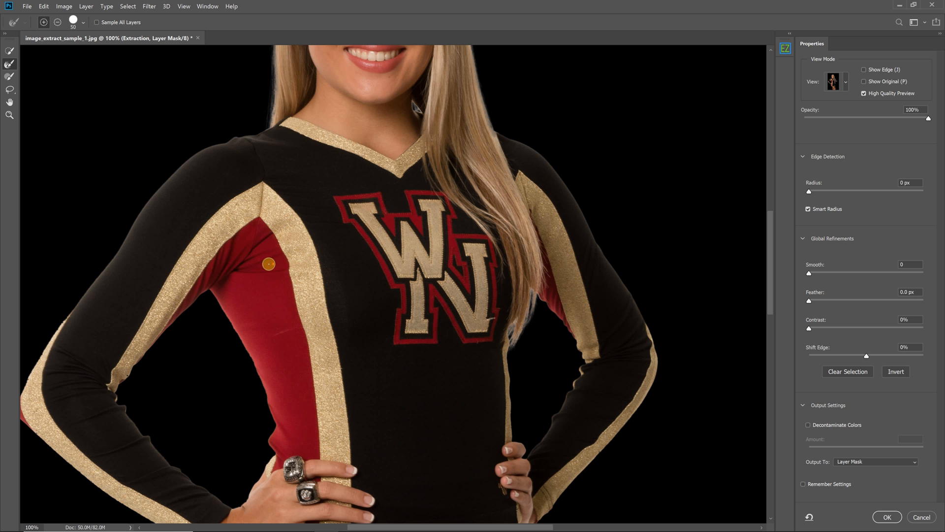
scroll(271, 269, "down", 6)
scroll(295, 264, "down", 4)
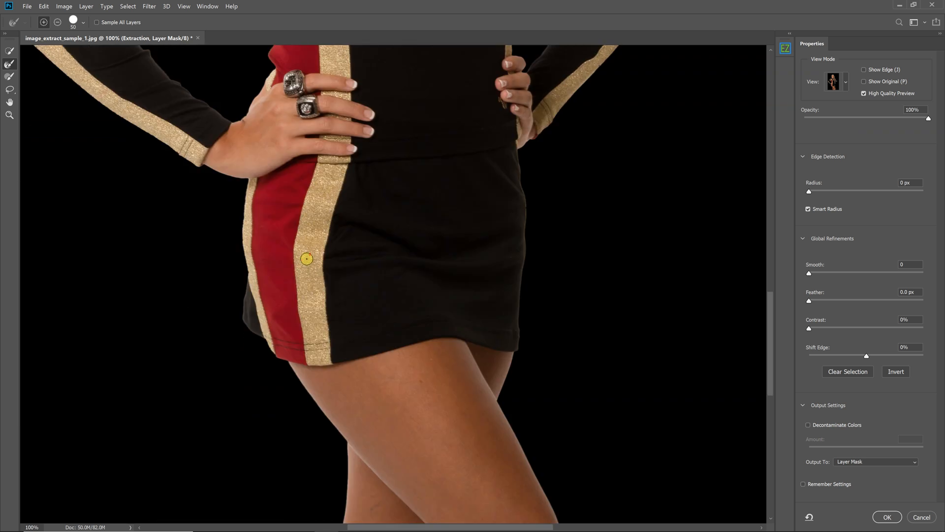
scroll(324, 247, "down", 3)
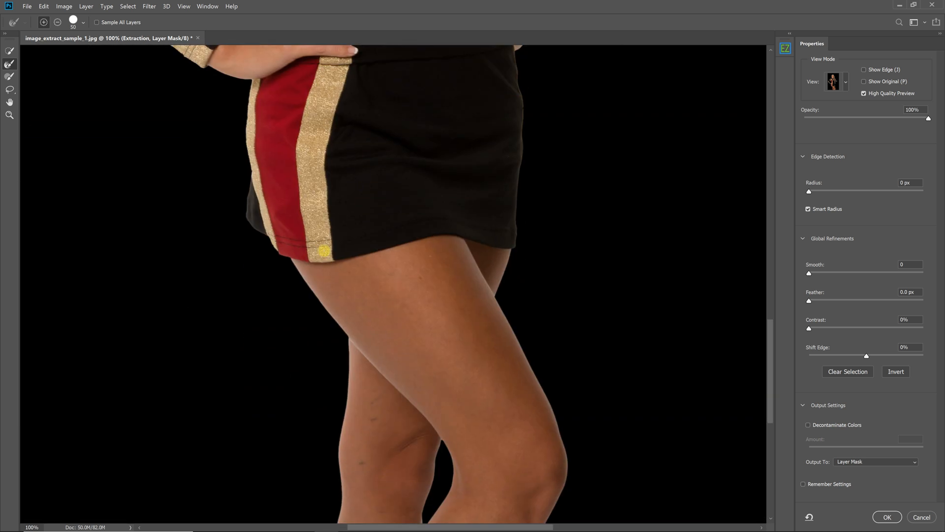
key("ctrl+0")
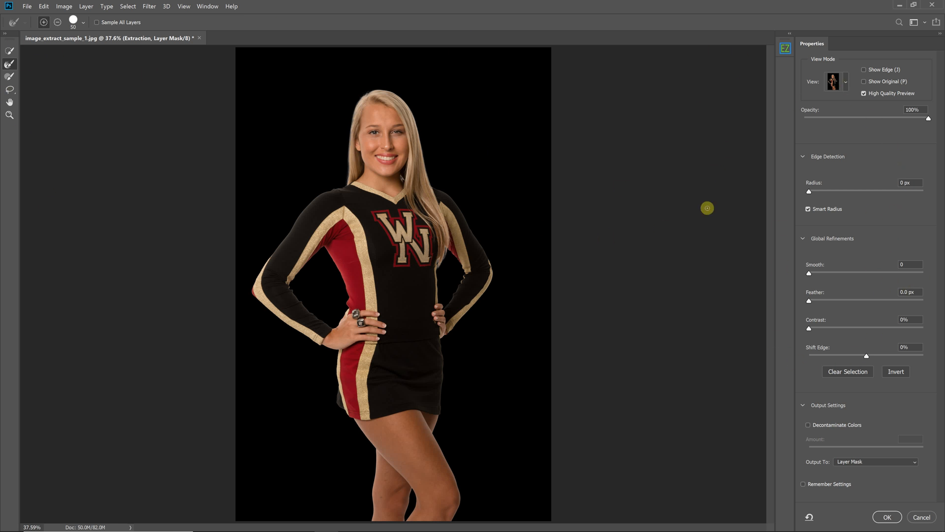
Accept the extraction with output to a layer mask, and open Image Extract's batch processing settings
left_click(887, 517)
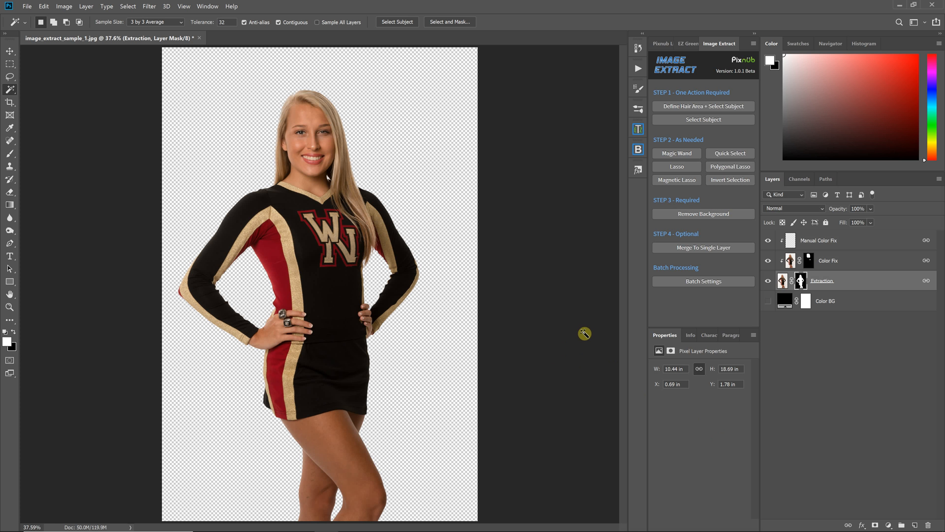
left_click(706, 286)
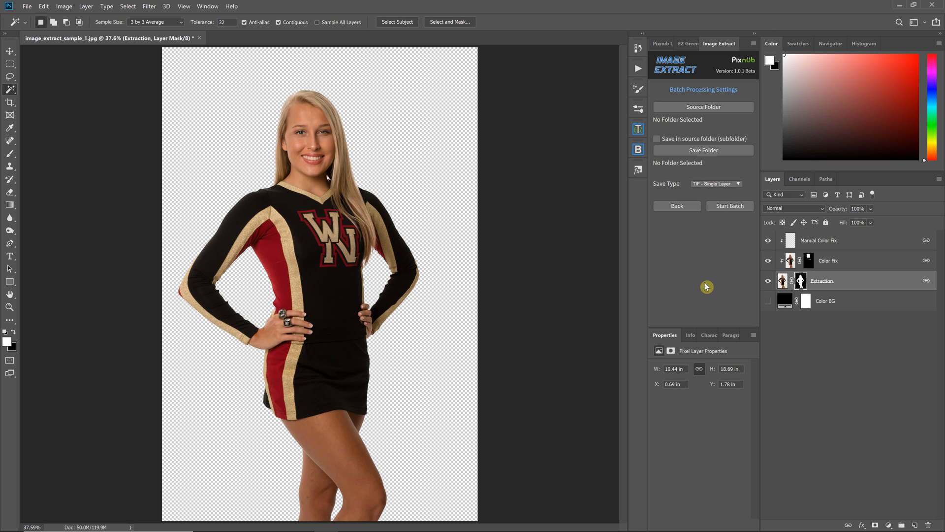